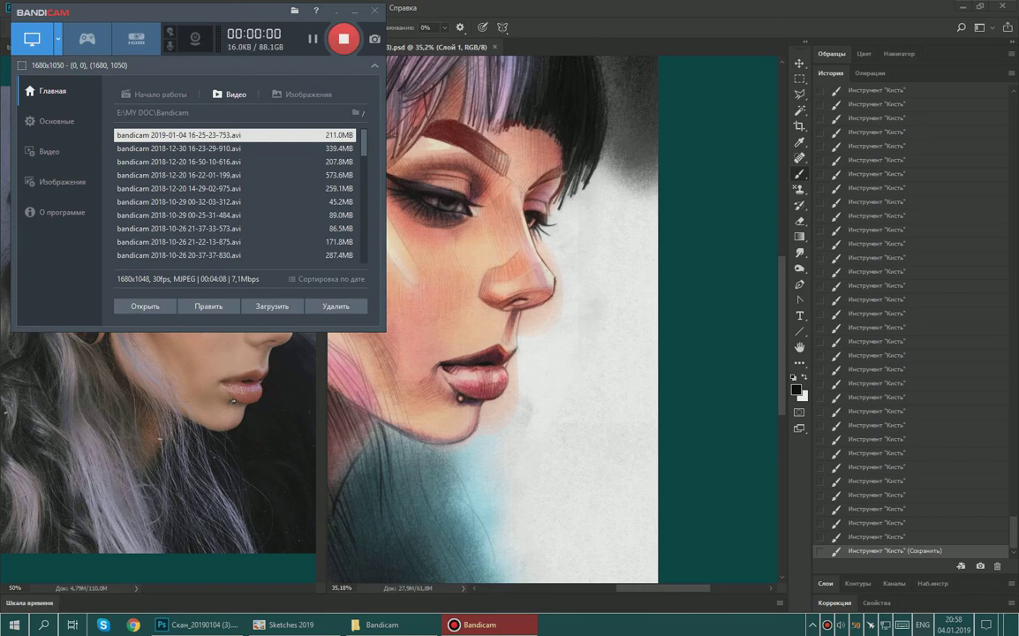
Hide the recorder, show the portrait full-screen fitted to the window, and scroll History to the top.
{"action": "key", "text": "alt+Tab"}
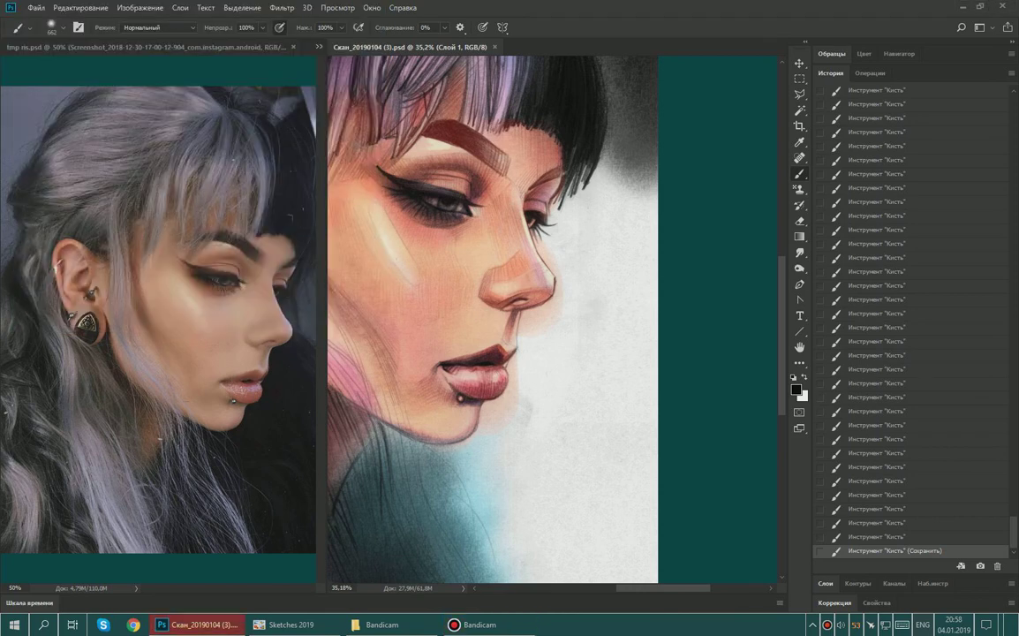
{"action": "scroll", "coordinate": [909, 318], "scroll_direction": "up", "scroll_amount": 3}
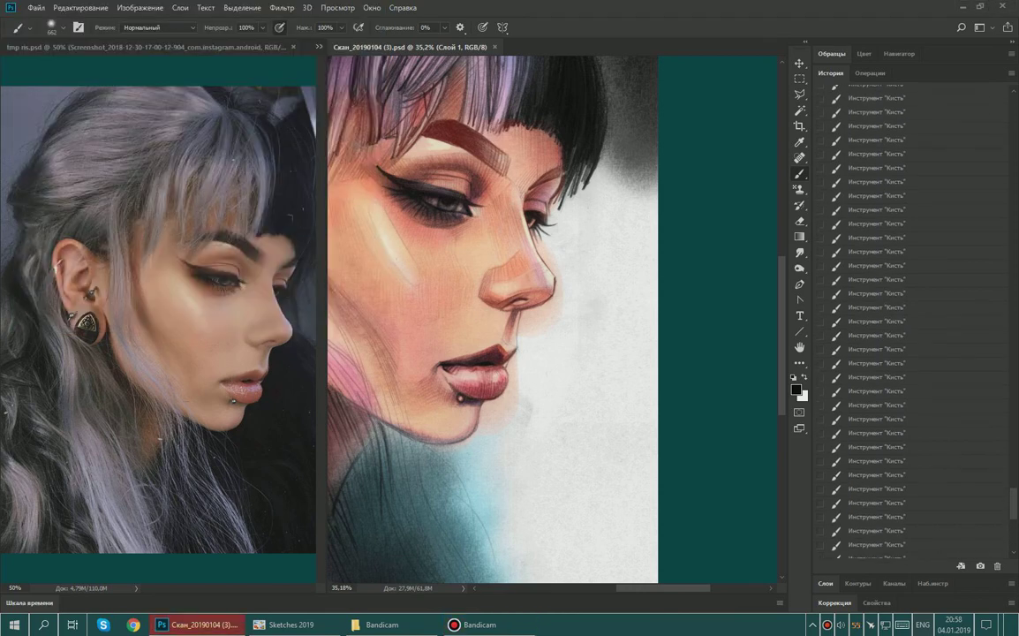
{"action": "key", "text": "f"}
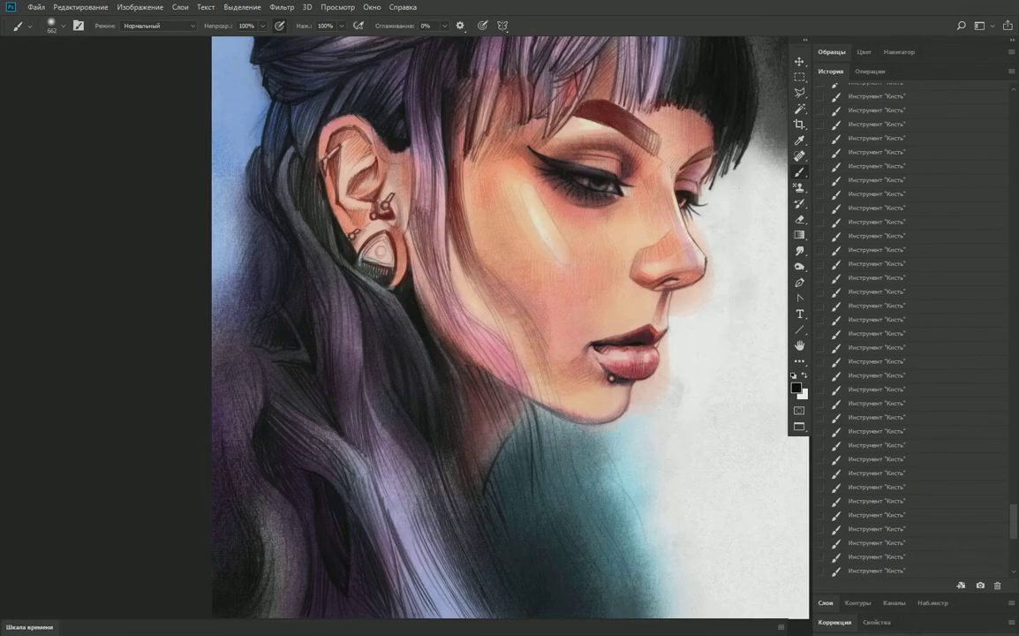
{"action": "key", "text": "ctrl+0"}
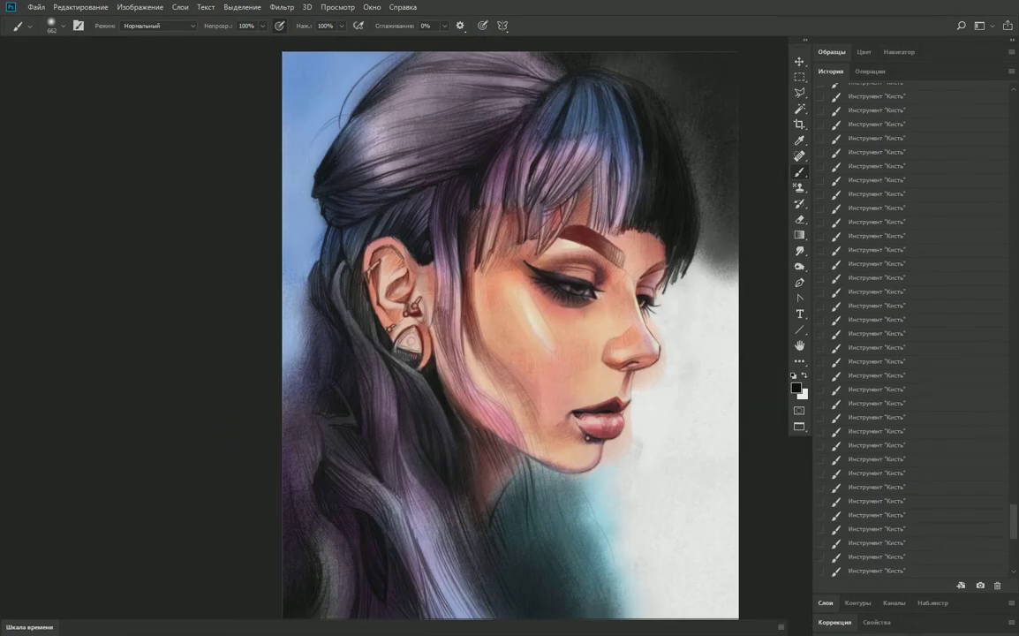
{"action": "scroll", "coordinate": [910, 327], "scroll_direction": "up", "scroll_amount": 5}
{"action": "scroll", "coordinate": [910, 326], "scroll_direction": "up", "scroll_amount": 5}
{"action": "scroll", "coordinate": [909, 326], "scroll_direction": "up", "scroll_amount": 5}
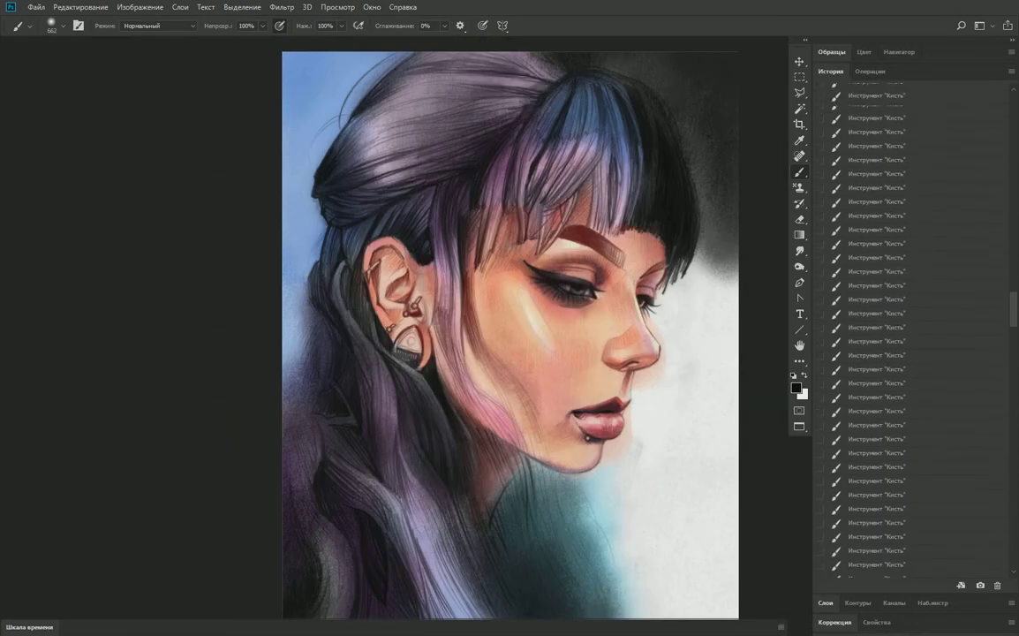
{"action": "scroll", "coordinate": [910, 326], "scroll_direction": "up", "scroll_amount": 5}
{"action": "scroll", "coordinate": [910, 326], "scroll_direction": "up", "scroll_amount": 5}
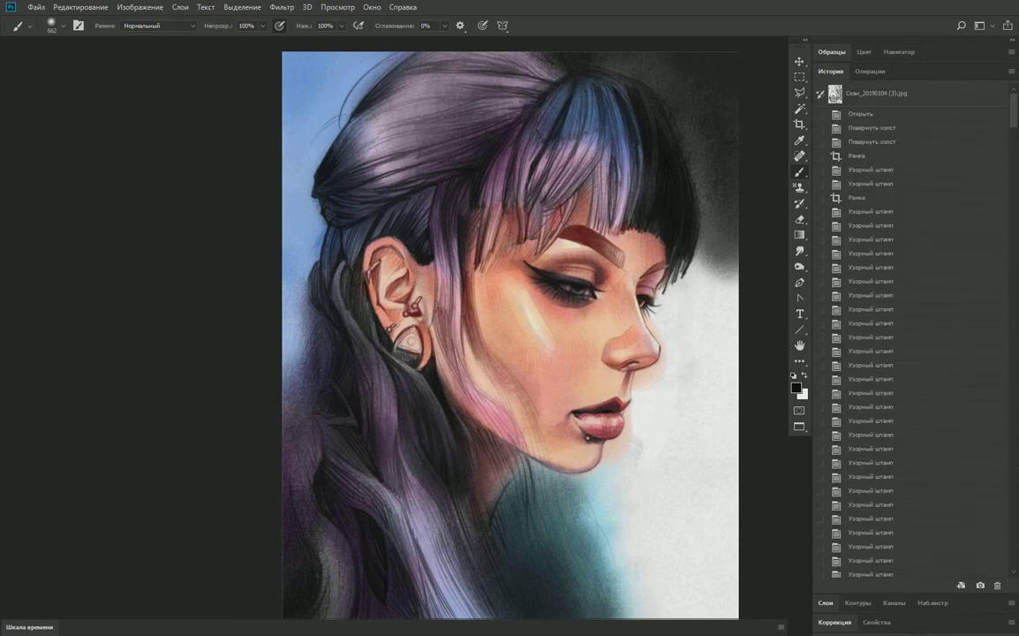
Revert History to the original upside-down pencil scan, then redo the rotate and crop states.
{"action": "left_click", "coordinate": [860, 114]}
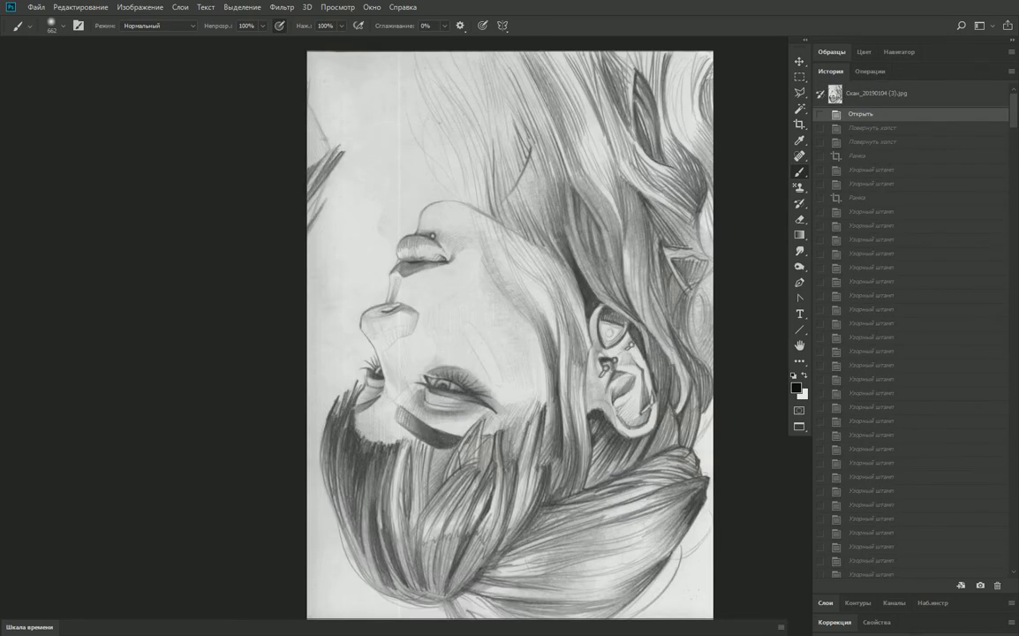
{"action": "key", "text": "ctrl+shift+z"}
{"action": "key", "text": "ctrl+shift+z"}
{"action": "key", "text": "ctrl+shift+z"}
{"action": "key", "text": "ctrl+shift+z"}
{"action": "key", "text": "ctrl+shift+z"}
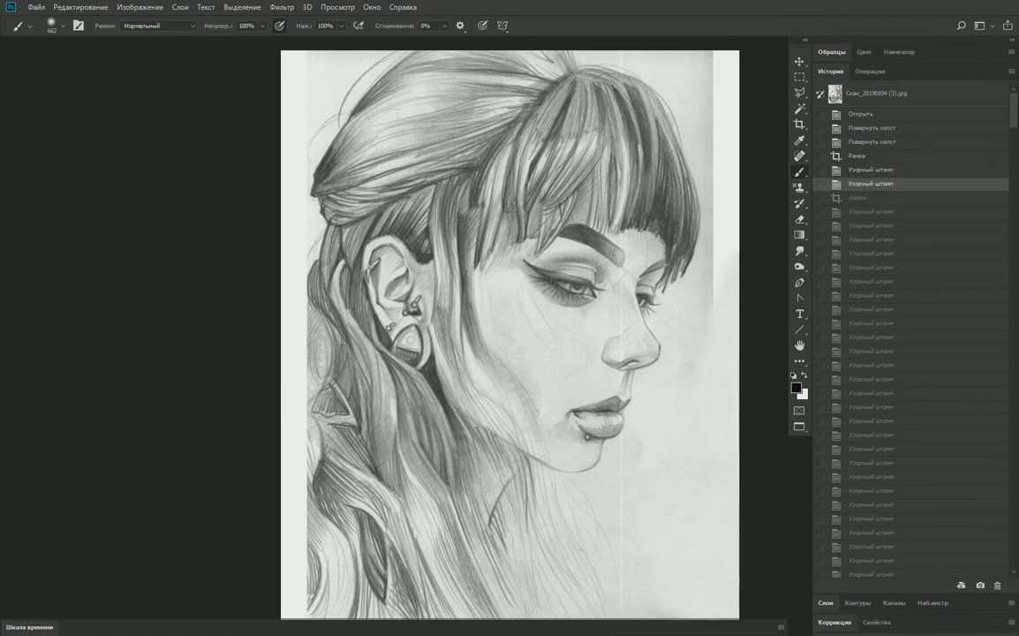
{"action": "key", "text": "ctrl+shift+z"}
{"action": "key", "text": "ctrl+shift+z"}
{"action": "key", "text": "ctrl+shift+z"}
{"action": "key", "text": "ctrl+shift+z"}
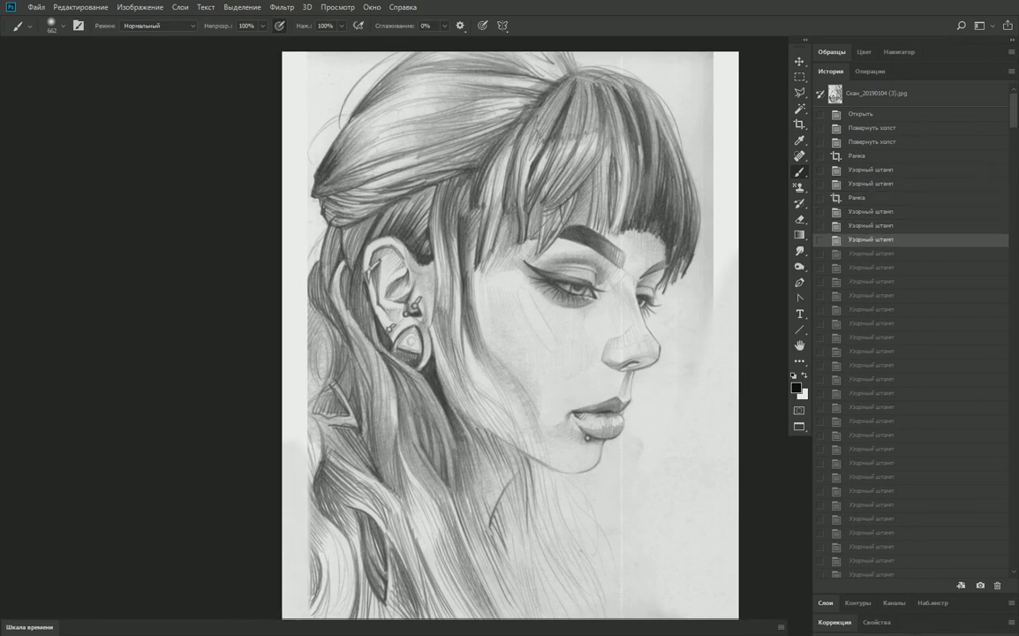
{"action": "key", "text": "ctrl+shift+z"}
Replay the Pattern Stamp retouching states on the grey sketch, past the saved state.
{"action": "key", "text": "ctrl+shift+z"}
{"action": "key", "text": "ctrl+shift+z"}
{"action": "key", "text": "ctrl+shift+z"}
{"action": "key", "text": "ctrl+shift+z"}
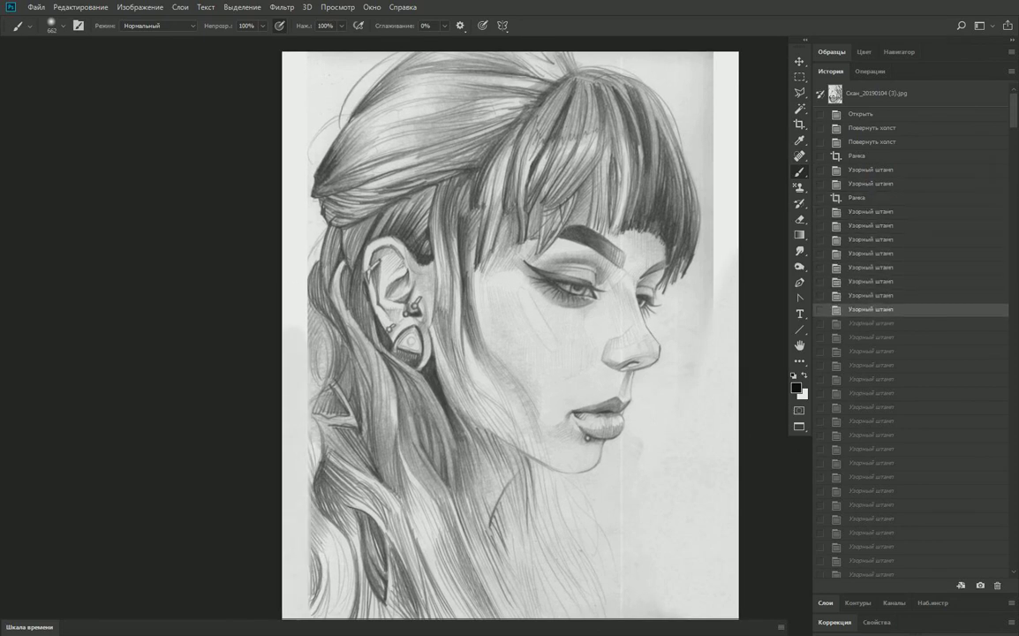
{"action": "key", "text": "ctrl+shift+z"}
{"action": "key", "text": "ctrl+shift+z"}
{"action": "key", "text": "ctrl+shift+z"}
{"action": "key", "text": "ctrl+shift+z"}
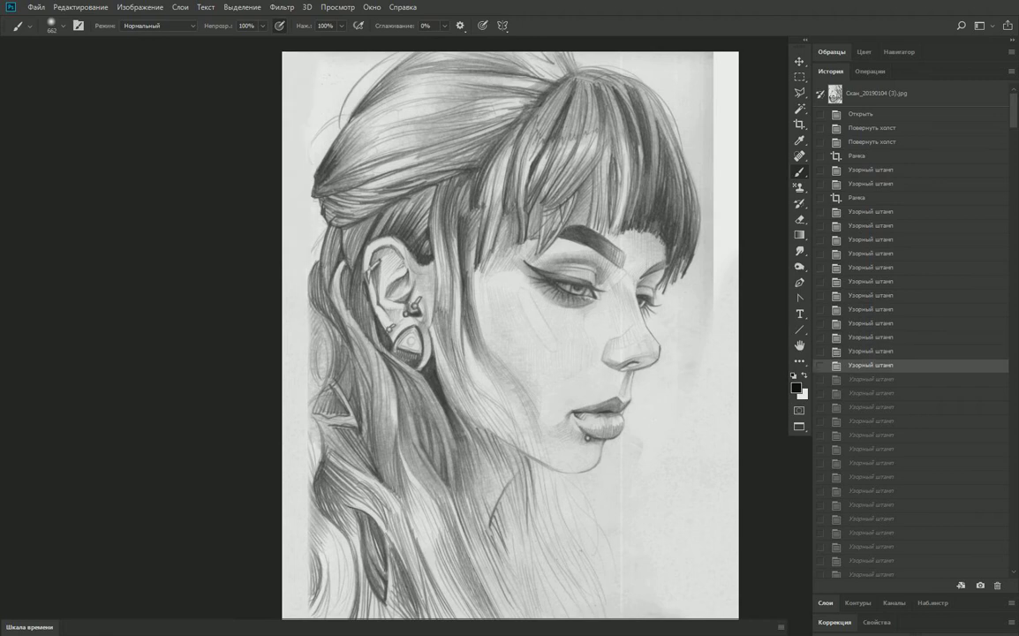
{"action": "key", "text": "ctrl+shift+z"}
{"action": "key", "text": "ctrl+shift+z"}
{"action": "key", "text": "ctrl+shift+z"}
{"action": "key", "text": "ctrl+shift+z"}
{"action": "key", "text": "ctrl+shift+z"}
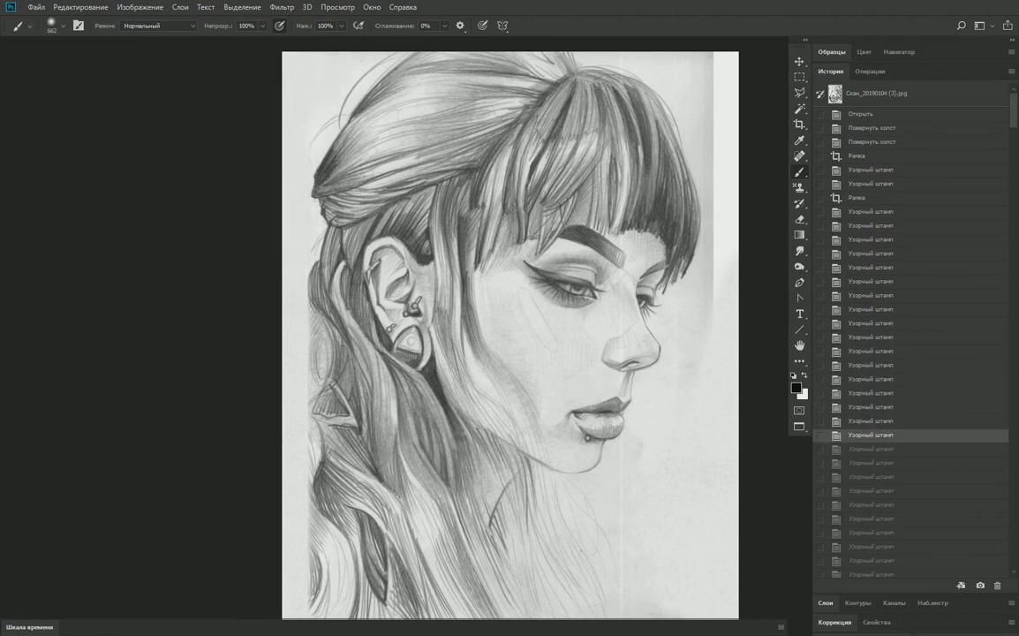
{"action": "key", "text": "ctrl+shift+z"}
{"action": "key", "text": "ctrl+shift+z"}
{"action": "key", "text": "ctrl+shift+z"}
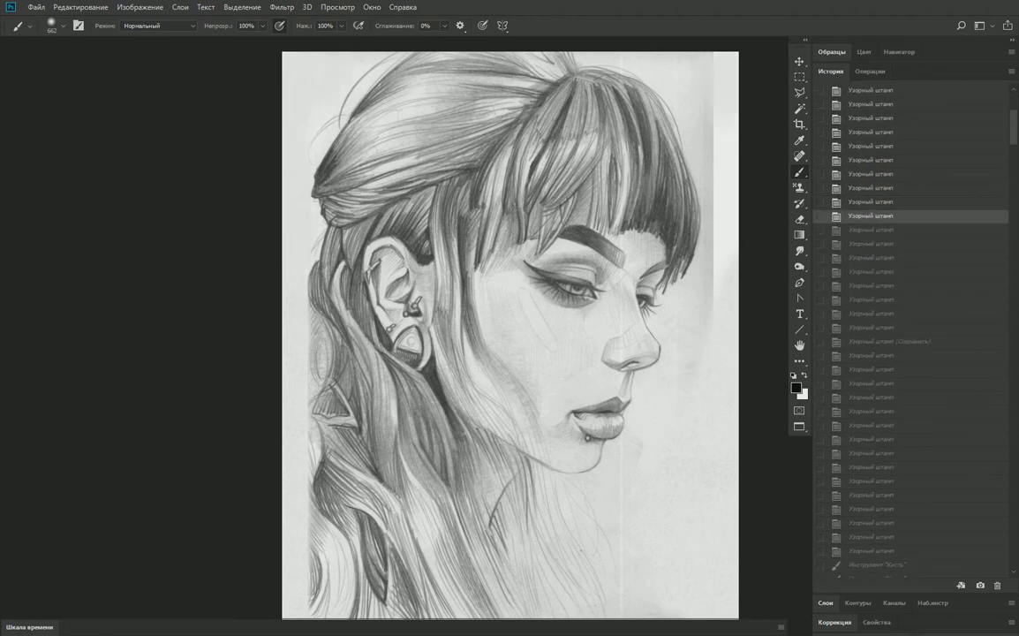
{"action": "key", "text": "ctrl+shift+z"}
{"action": "key", "text": "ctrl+shift+z"}
{"action": "key", "text": "ctrl+shift+z"}
{"action": "key", "text": "ctrl+shift+z"}
{"action": "key", "text": "ctrl+shift+z"}
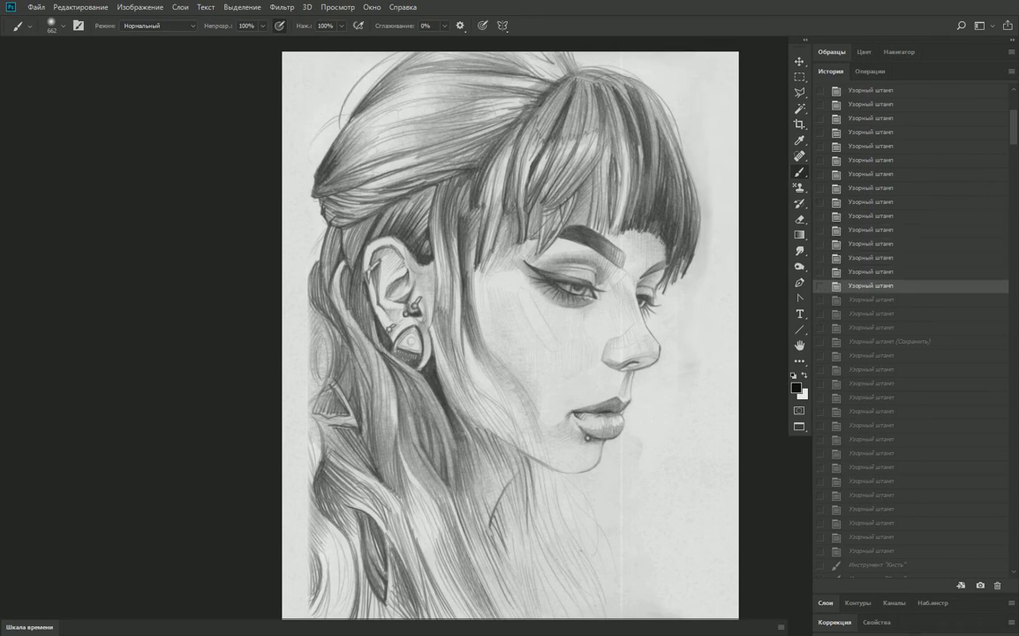
{"action": "key", "text": "ctrl+shift+z"}
{"action": "key", "text": "ctrl+shift+z"}
{"action": "key", "text": "ctrl+shift+z"}
{"action": "key", "text": "ctrl+shift+z"}
{"action": "key", "text": "ctrl+shift+z"}
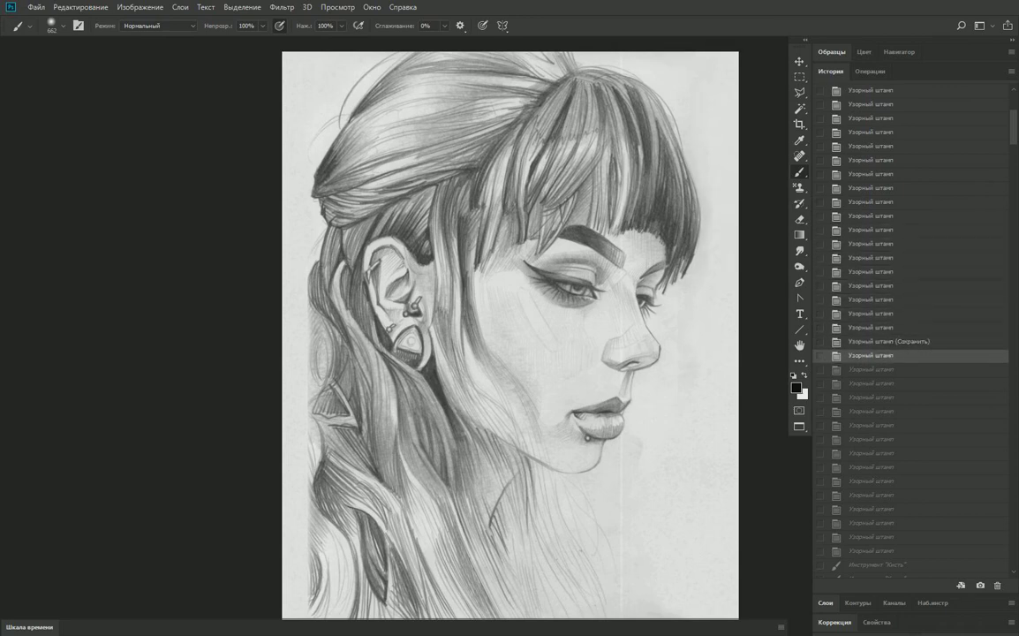
{"action": "key", "text": "ctrl+shift+z"}
{"action": "key", "text": "ctrl+shift+z"}
{"action": "key", "text": "ctrl+shift+z"}
{"action": "key", "text": "ctrl+shift+z"}
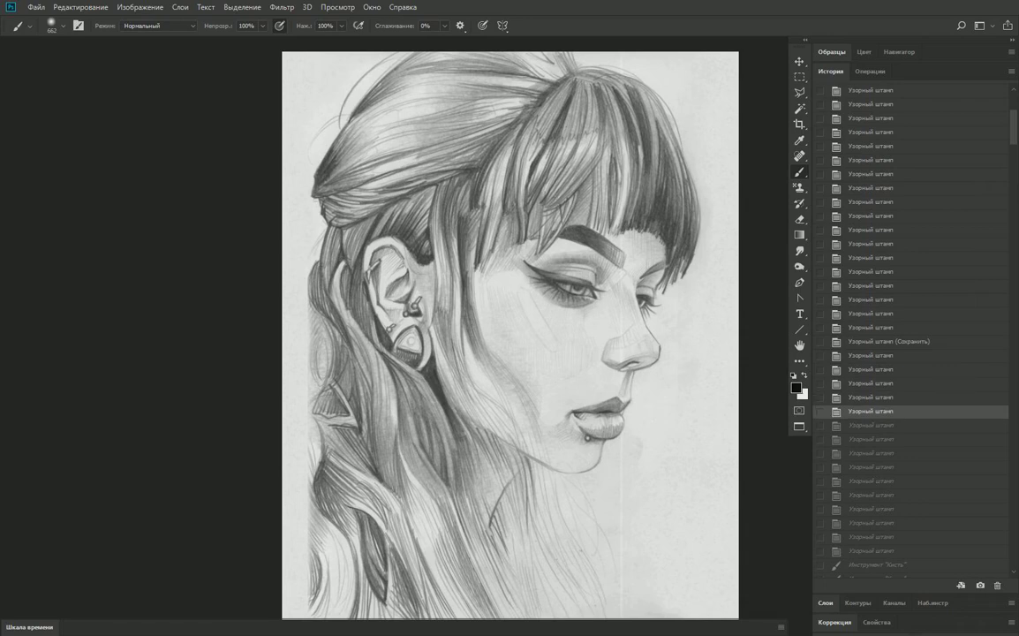
{"action": "key", "text": "ctrl+shift+z"}
{"action": "key", "text": "ctrl+shift+z"}
{"action": "key", "text": "ctrl+shift+z"}
{"action": "key", "text": "ctrl+shift+z"}
{"action": "key", "text": "ctrl+shift+z"}
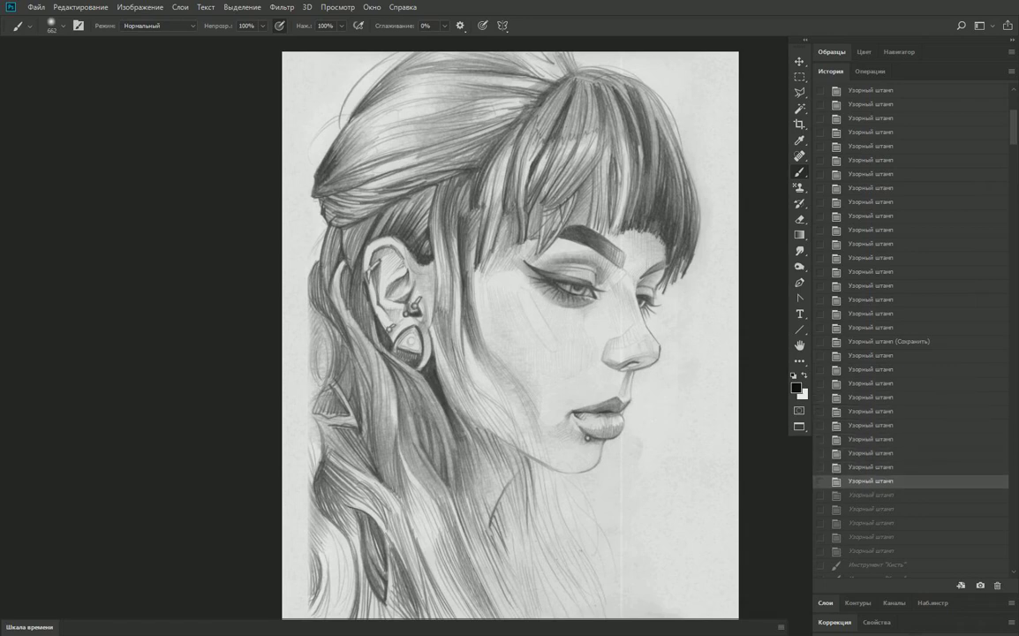
{"action": "key", "text": "ctrl+shift+z"}
{"action": "key", "text": "ctrl+shift+z"}
{"action": "key", "text": "ctrl+shift+z"}
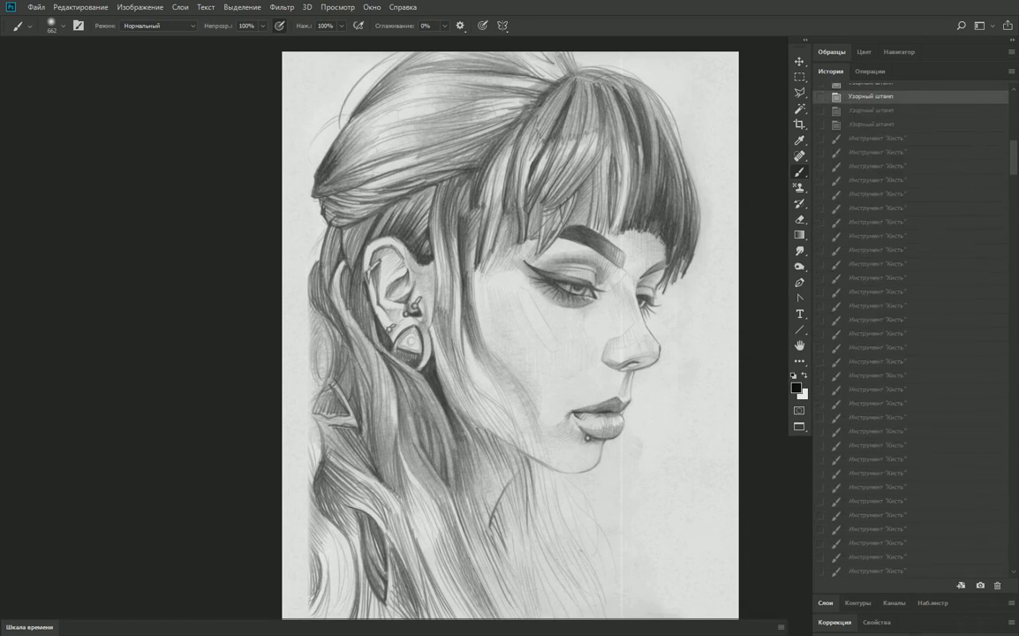
{"action": "key", "text": "ctrl+shift+z"}
Replay the first series of brush-stroke retouches on the sketch, scrolling down the History list.
{"action": "key", "text": "ctrl+shift+z"}
{"action": "key", "text": "ctrl+shift+z"}
{"action": "key", "text": "ctrl+shift+z"}
{"action": "key", "text": "ctrl+shift+z"}
{"action": "key", "text": "ctrl+shift+z"}
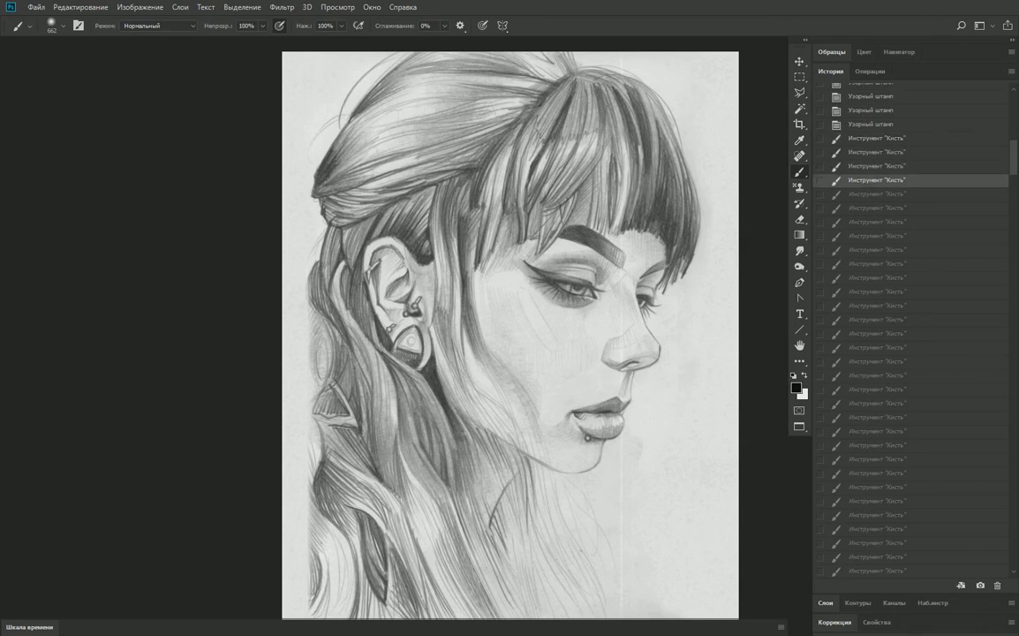
{"action": "key", "text": "ctrl+shift+z"}
{"action": "key", "text": "ctrl+shift+z"}
{"action": "key", "text": "ctrl+shift+z"}
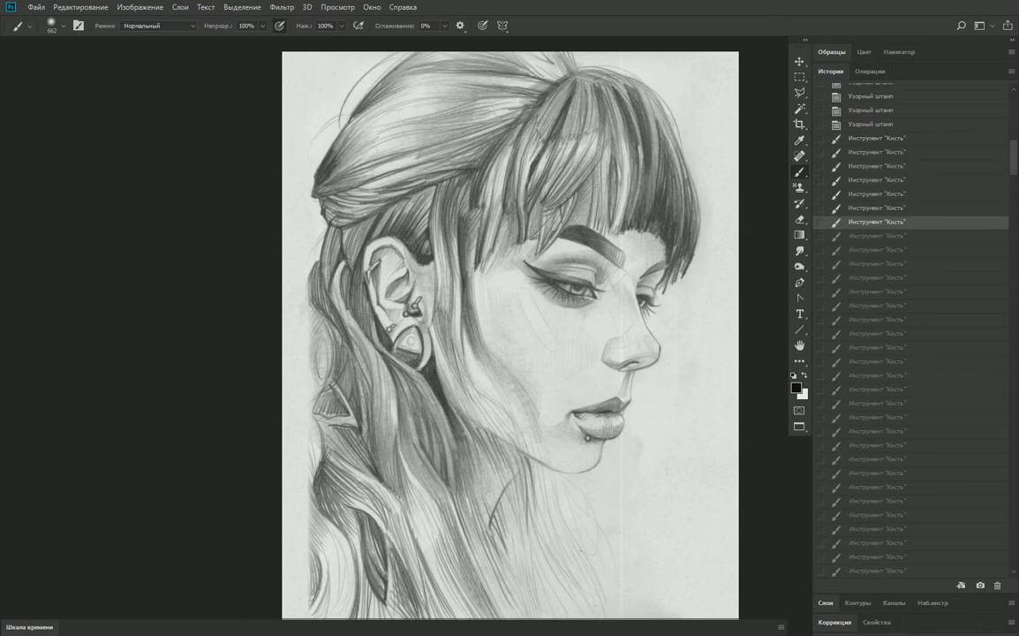
{"action": "key", "text": "ctrl+shift+z"}
{"action": "key", "text": "ctrl+shift+z"}
{"action": "key", "text": "ctrl+shift+z"}
{"action": "key", "text": "ctrl+shift+z"}
{"action": "key", "text": "ctrl+shift+z"}
{"action": "key", "text": "ctrl+shift+z"}
{"action": "key", "text": "ctrl+shift+z"}
{"action": "key", "text": "ctrl+shift+z"}
{"action": "key", "text": "ctrl+shift+z"}
{"action": "key", "text": "ctrl+shift+z"}
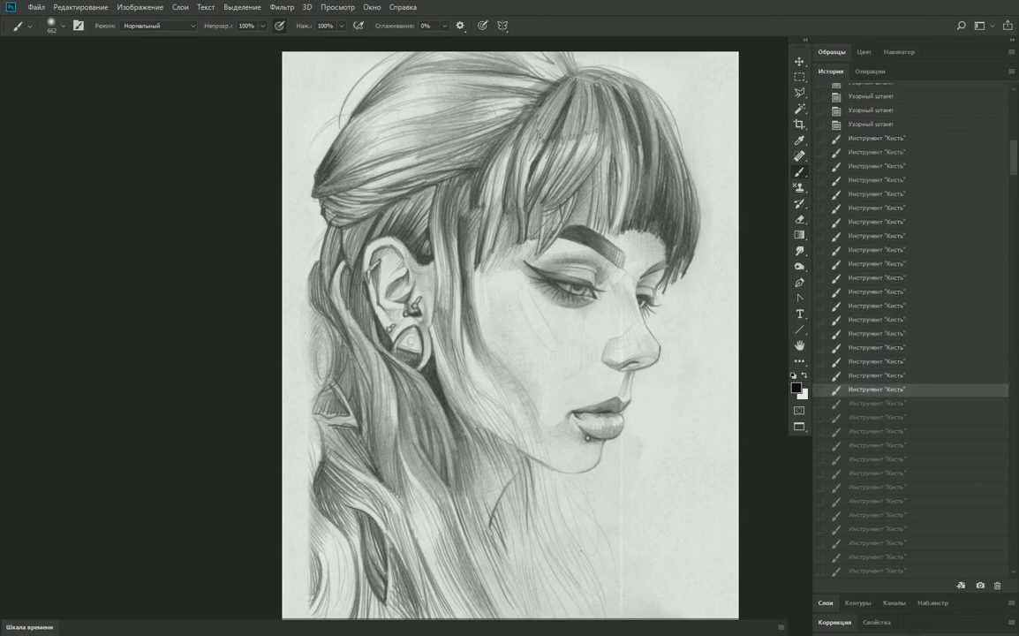
{"action": "scroll", "coordinate": [910, 327], "scroll_direction": "down", "scroll_amount": 5}
{"action": "key", "text": "ctrl+shift+z"}
{"action": "key", "text": "ctrl+shift+z"}
{"action": "key", "text": "ctrl+shift+z"}
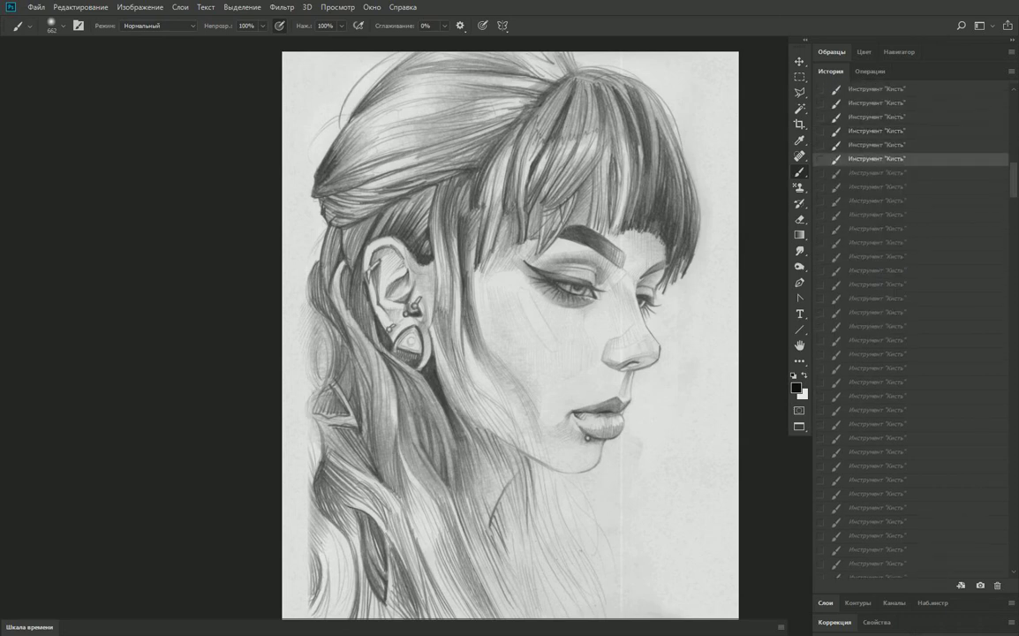
{"action": "key", "text": "ctrl+shift+z"}
{"action": "key", "text": "ctrl+shift+z"}
{"action": "key", "text": "ctrl+shift+z"}
{"action": "key", "text": "ctrl+shift+z"}
{"action": "key", "text": "ctrl+shift+z"}
{"action": "key", "text": "ctrl+shift+z"}
{"action": "key", "text": "ctrl+shift+z"}
{"action": "key", "text": "ctrl+shift+z"}
{"action": "key", "text": "ctrl+shift+z"}
{"action": "scroll", "coordinate": [909, 327], "scroll_direction": "down", "scroll_amount": 5}
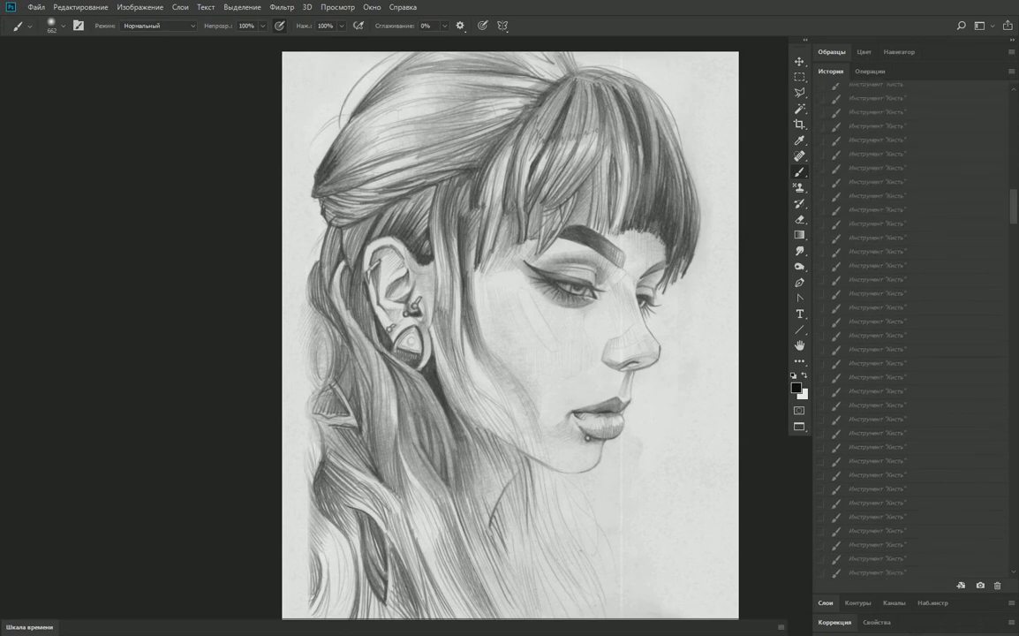
{"action": "key", "text": "ctrl+shift+z"}
{"action": "key", "text": "ctrl+shift+z"}
{"action": "key", "text": "ctrl+shift+z"}
{"action": "key", "text": "ctrl+shift+z"}
{"action": "key", "text": "ctrl+shift+z"}
{"action": "key", "text": "ctrl+shift+z"}
{"action": "key", "text": "ctrl+shift+z"}
{"action": "key", "text": "ctrl+shift+z"}
{"action": "key", "text": "ctrl+shift+z"}
{"action": "key", "text": "ctrl+shift+z"}
{"action": "scroll", "coordinate": [909, 327], "scroll_direction": "down", "scroll_amount": 2}
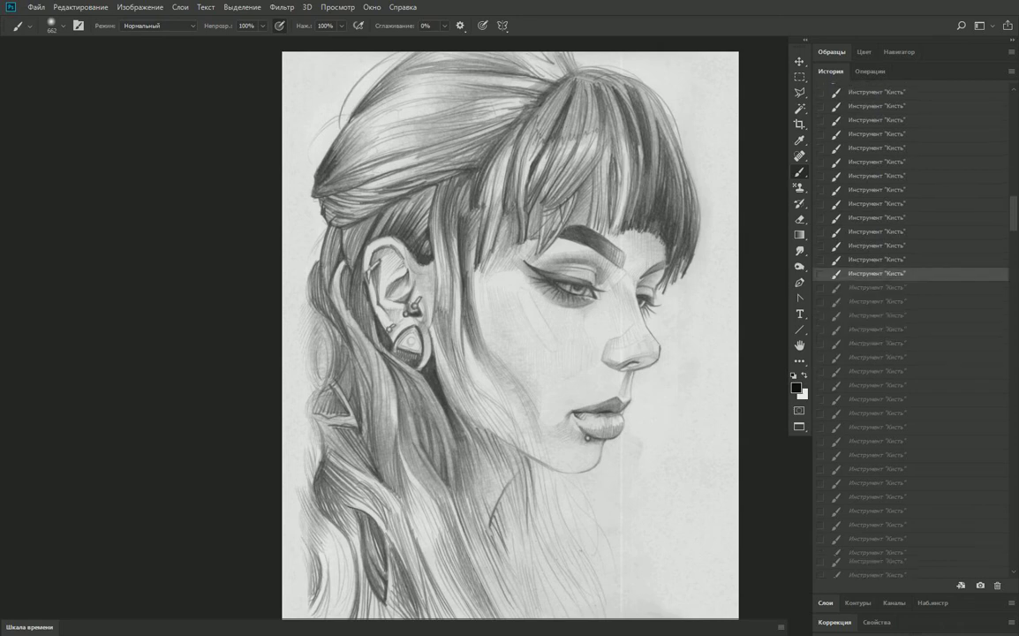
{"action": "scroll", "coordinate": [910, 327], "scroll_direction": "down", "scroll_amount": 2}
{"action": "key", "text": "ctrl+shift+z"}
{"action": "key", "text": "ctrl+shift+z"}
Redo the remaining brush strokes and Spot Healing retouches up to the Pattern Stamp (Save) state.
{"action": "key", "text": "ctrl+shift+z"}
{"action": "key", "text": "ctrl+shift+z"}
{"action": "key", "text": "ctrl+shift+z"}
{"action": "key", "text": "ctrl+shift+z"}
{"action": "key", "text": "ctrl+shift+z"}
{"action": "key", "text": "ctrl+shift+z"}
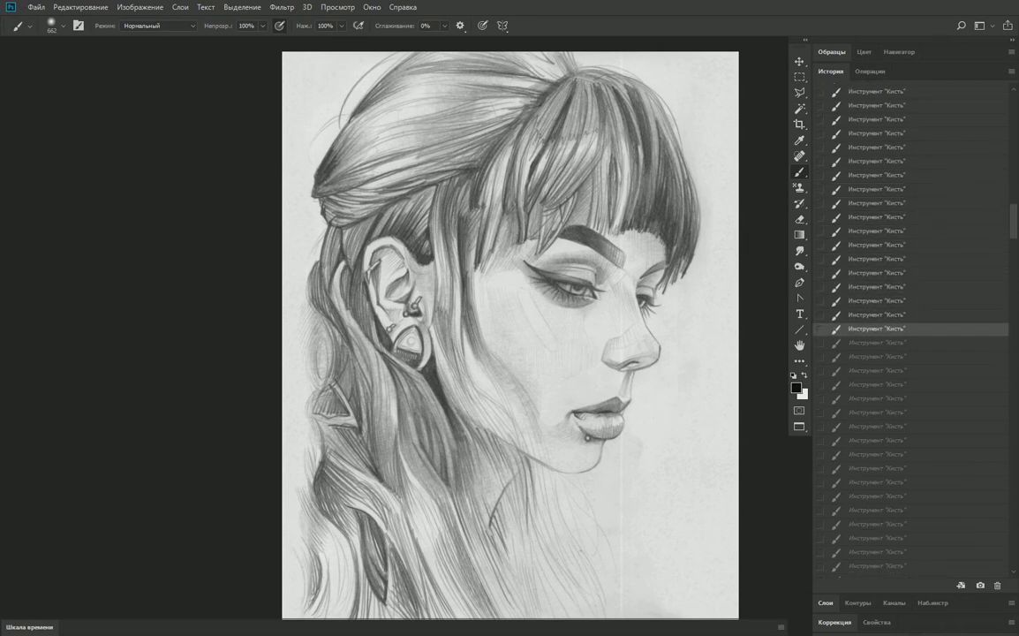
{"action": "key", "text": "ctrl+shift+z"}
{"action": "key", "text": "ctrl+shift+z"}
{"action": "key", "text": "ctrl+shift+z"}
{"action": "scroll", "coordinate": [909, 327], "scroll_direction": "down", "scroll_amount": 5}
{"action": "key", "text": "ctrl+shift+z"}
{"action": "key", "text": "ctrl+shift+z"}
{"action": "key", "text": "ctrl+shift+z"}
{"action": "scroll", "coordinate": [910, 327], "scroll_direction": "down", "scroll_amount": 5}
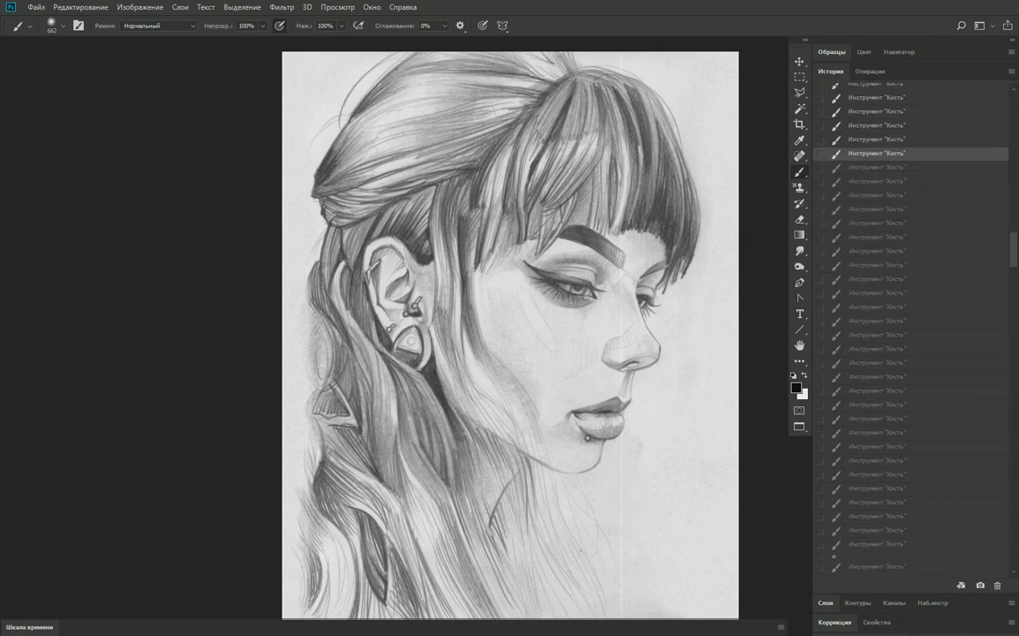
{"action": "key", "text": "ctrl+shift+z"}
{"action": "key", "text": "ctrl+shift+z"}
{"action": "key", "text": "ctrl+shift+z"}
{"action": "key", "text": "ctrl+shift+z"}
{"action": "key", "text": "ctrl+shift+z"}
{"action": "key", "text": "ctrl+shift+z"}
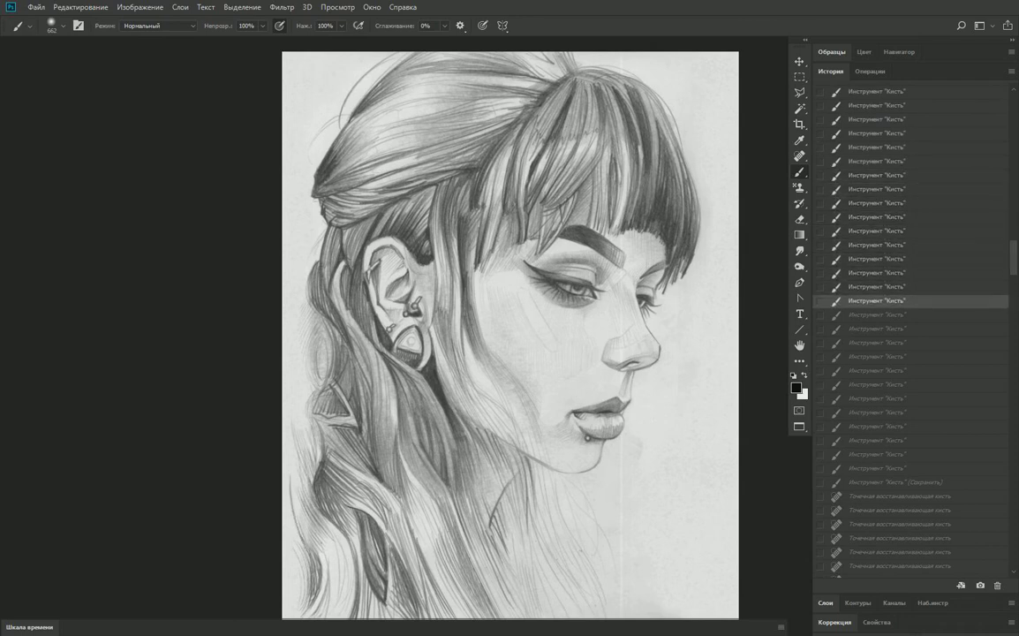
{"action": "key", "text": "ctrl+shift+z"}
{"action": "key", "text": "ctrl+shift+z"}
{"action": "key", "text": "ctrl+shift+z"}
{"action": "key", "text": "ctrl+shift+z"}
{"action": "key", "text": "ctrl+shift+z"}
{"action": "key", "text": "ctrl+shift+z"}
{"action": "key", "text": "ctrl+shift+z"}
{"action": "key", "text": "ctrl+shift+z"}
{"action": "key", "text": "ctrl+shift+z"}
{"action": "key", "text": "ctrl+shift+z"}
{"action": "scroll", "coordinate": [909, 327], "scroll_direction": "down", "scroll_amount": 5}
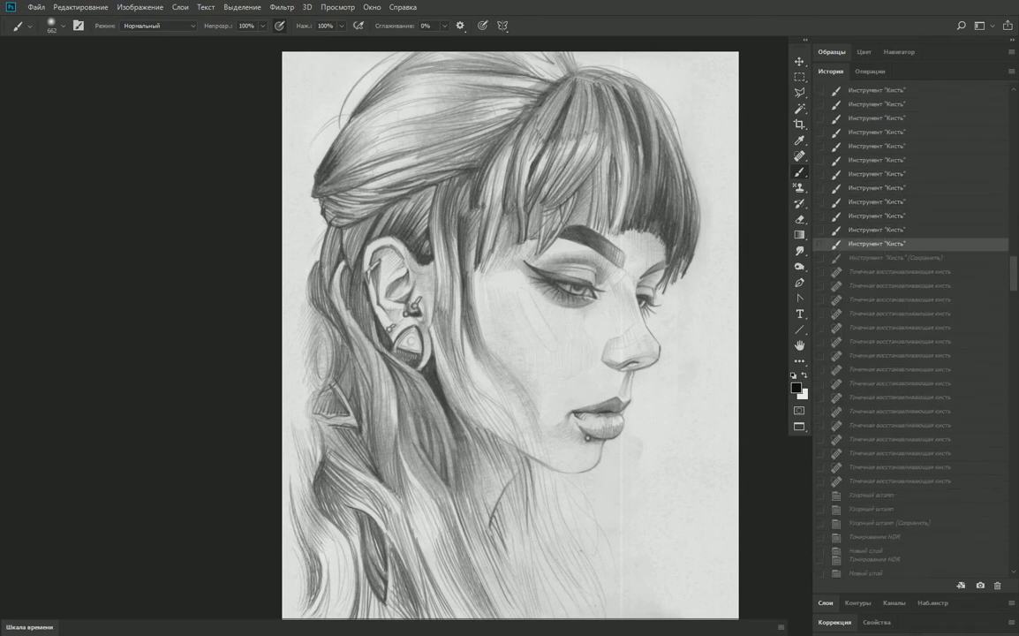
{"action": "key", "text": "ctrl+shift+z"}
{"action": "key", "text": "ctrl+shift+z"}
{"action": "key", "text": "ctrl+shift+z"}
{"action": "scroll", "coordinate": [909, 327], "scroll_direction": "down", "scroll_amount": 3}
{"action": "key", "text": "ctrl+shift+z"}
{"action": "key", "text": "ctrl+shift+z"}
{"action": "key", "text": "ctrl+shift+z"}
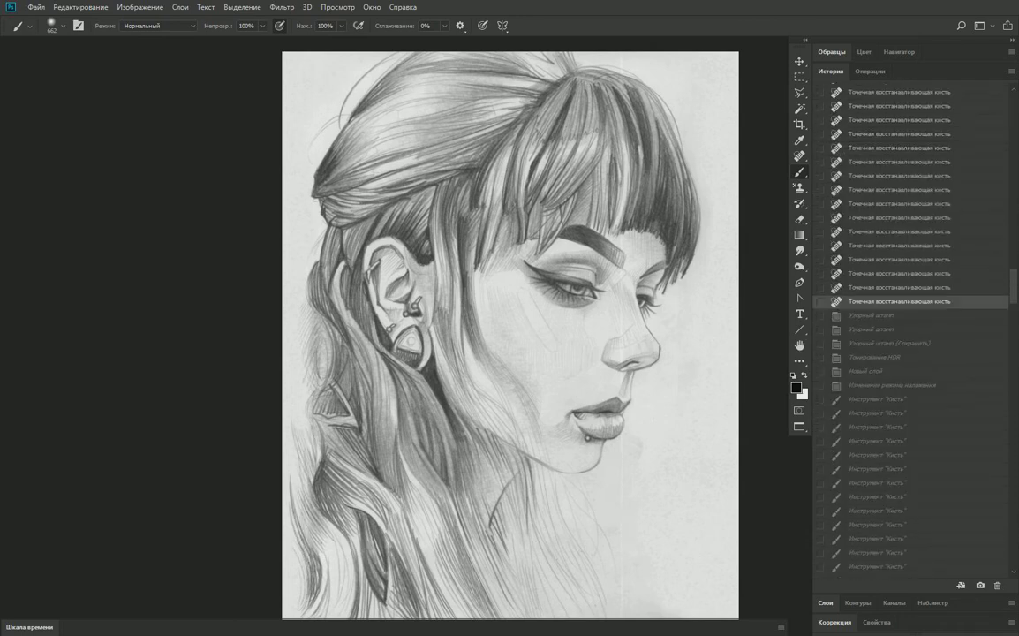
{"action": "key", "text": "ctrl+shift+z"}
{"action": "key", "text": "ctrl+shift+z"}
{"action": "key", "text": "ctrl+shift+z"}
{"action": "key", "text": "ctrl+shift+z"}
{"action": "key", "text": "ctrl+shift+z"}
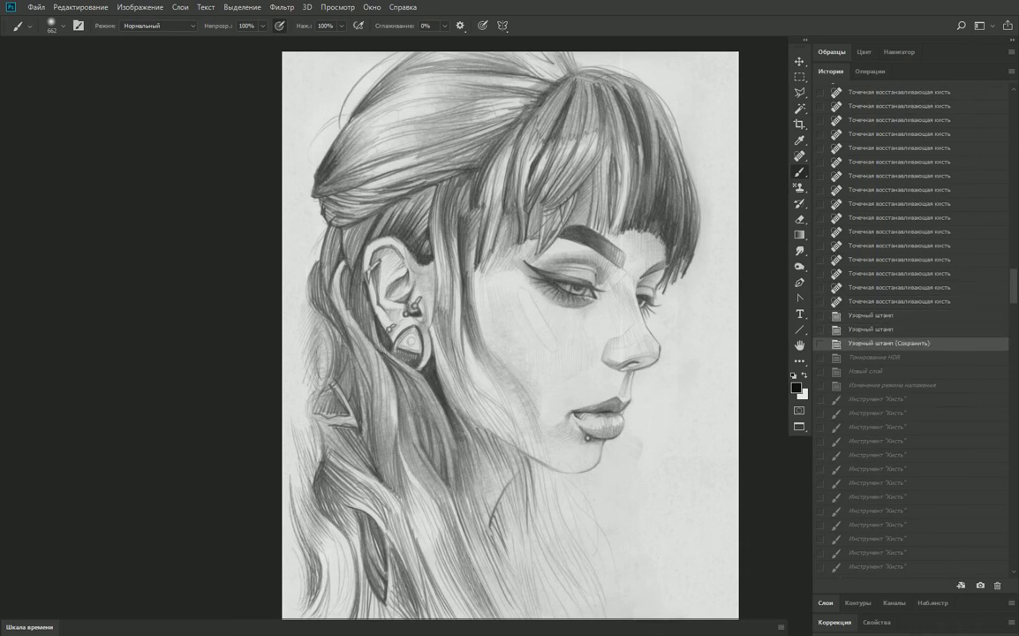
{"action": "key", "text": "ctrl+shift+z"}
Restore the HDR toning, new colour layer, red eye and brow shading, and facial skin tone.
{"action": "key", "text": "ctrl+shift+z"}
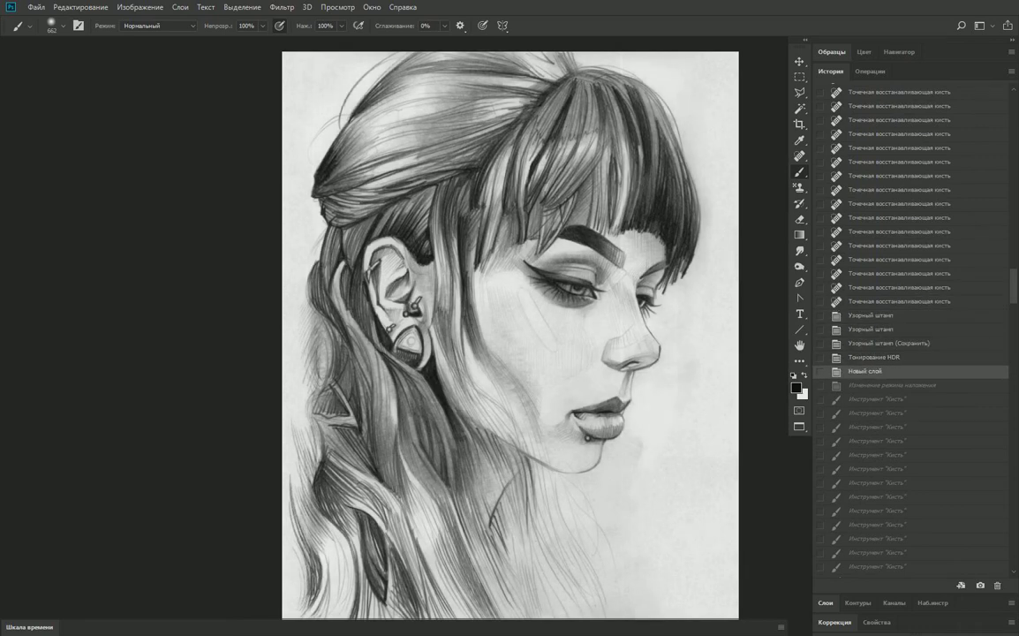
{"action": "key", "text": "ctrl+shift+z"}
{"action": "key", "text": "ctrl+shift+z"}
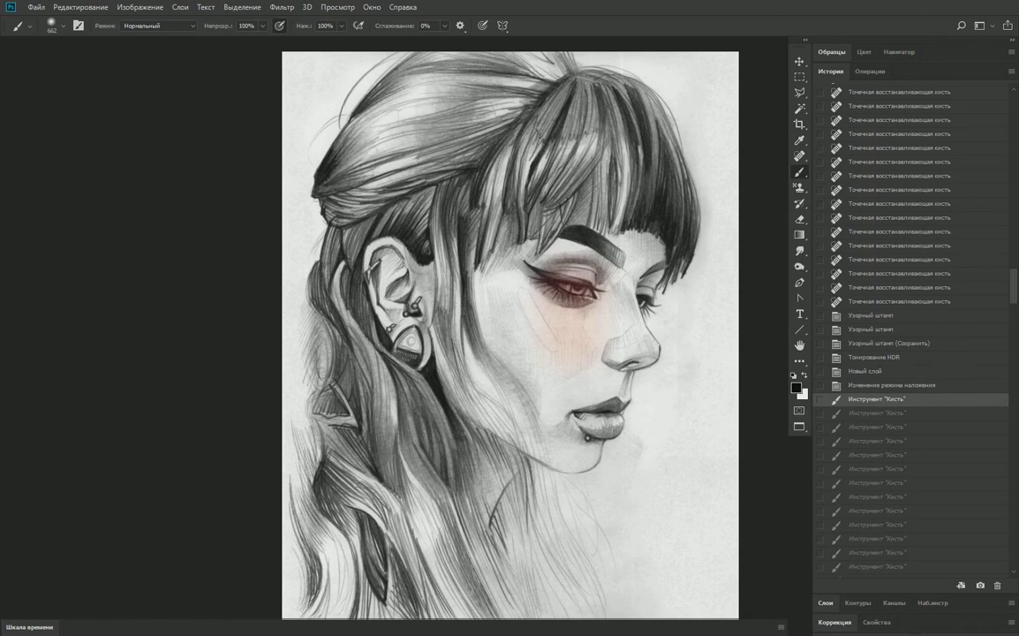
{"action": "key", "text": "ctrl+shift+z"}
{"action": "key", "text": "ctrl+shift+z"}
{"action": "key", "text": "ctrl+shift+z"}
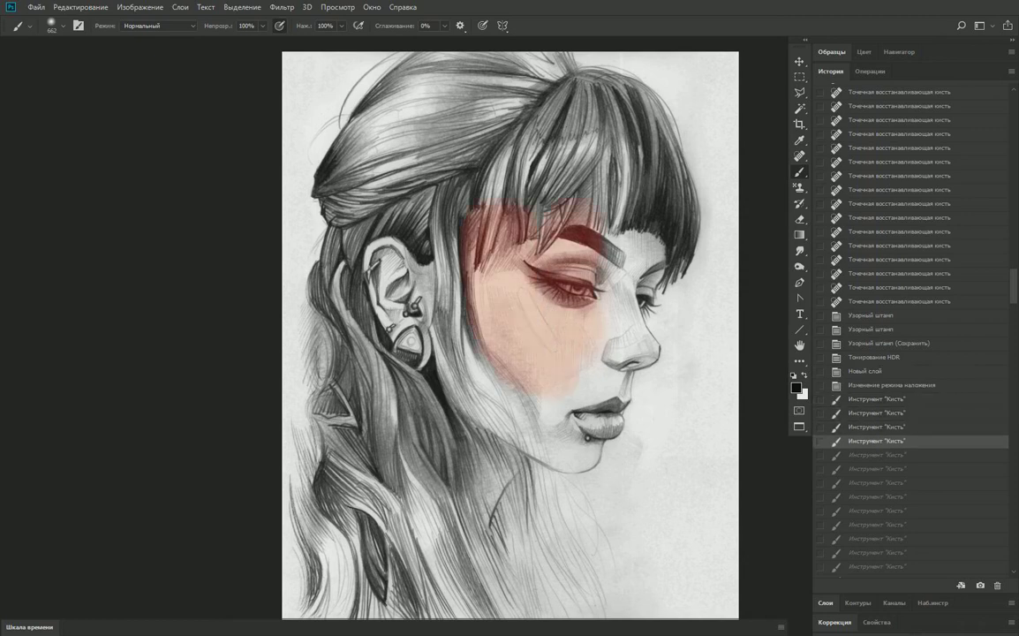
{"action": "key", "text": "ctrl+shift+z"}
{"action": "key", "text": "ctrl+shift+z"}
{"action": "key", "text": "ctrl+shift+z"}
{"action": "key", "text": "ctrl+shift+z"}
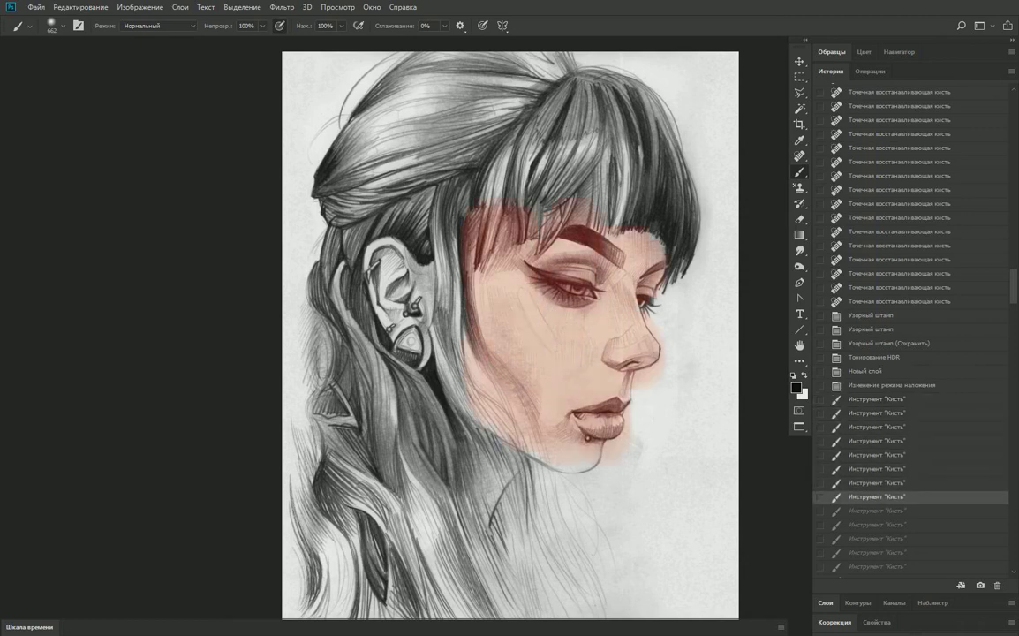
{"action": "key", "text": "ctrl+shift+z"}
Restore the red ear-piercing colour and the warm brushwork darkening the ear.
{"action": "key", "text": "ctrl+shift+z"}
{"action": "key", "text": "ctrl+shift+z"}
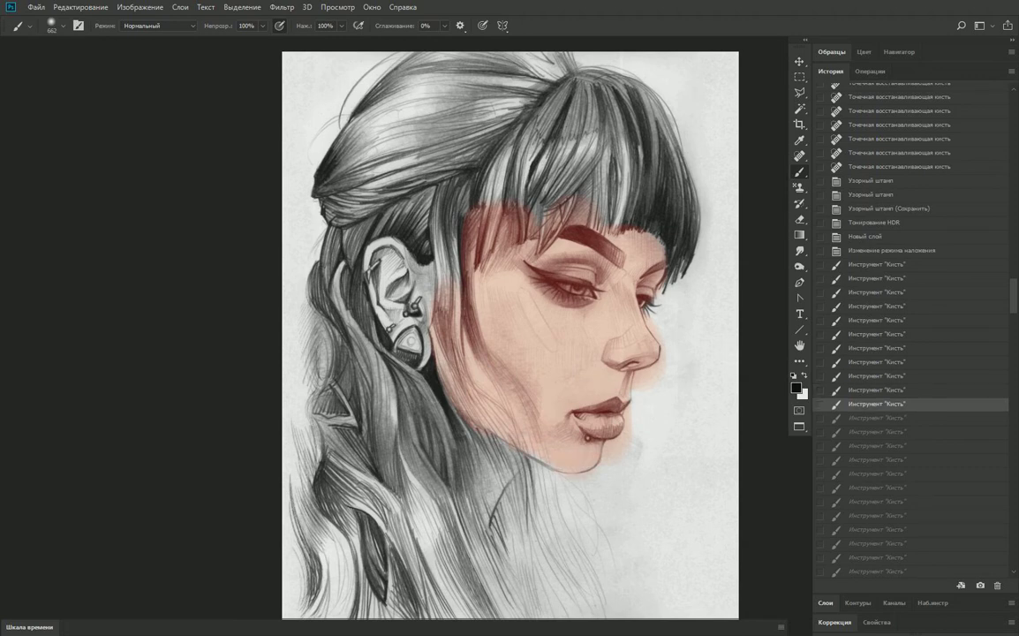
{"action": "key", "text": "ctrl+shift+z"}
{"action": "key", "text": "ctrl+shift+z"}
{"action": "key", "text": "ctrl+shift+z"}
{"action": "key", "text": "ctrl+shift+z"}
{"action": "key", "text": "ctrl+shift+z"}
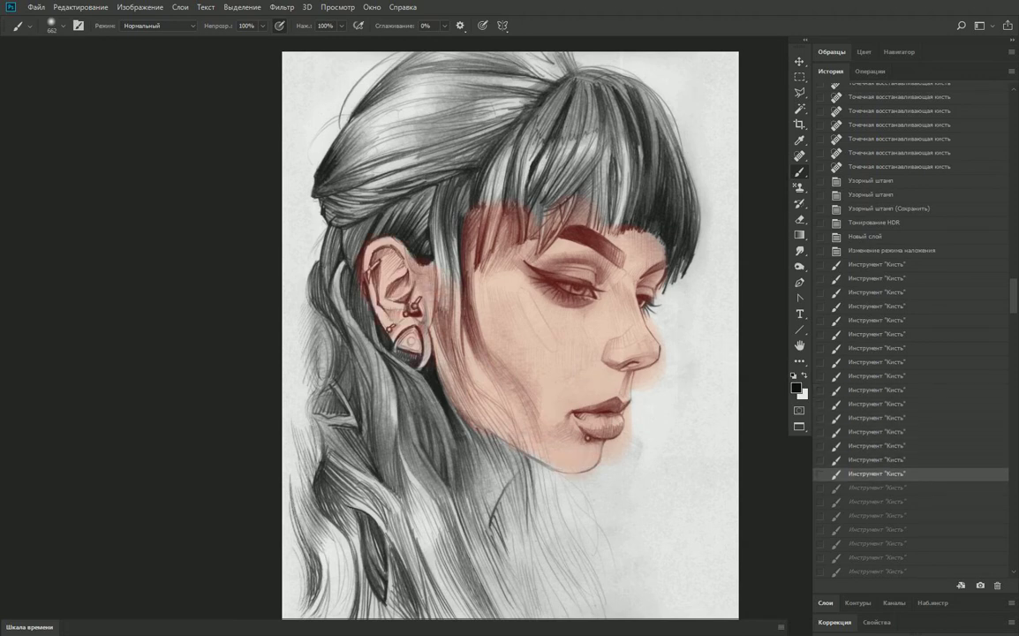
{"action": "key", "text": "ctrl+shift+z"}
{"action": "key", "text": "ctrl+shift+z"}
{"action": "key", "text": "ctrl+shift+z"}
{"action": "key", "text": "ctrl+shift+z"}
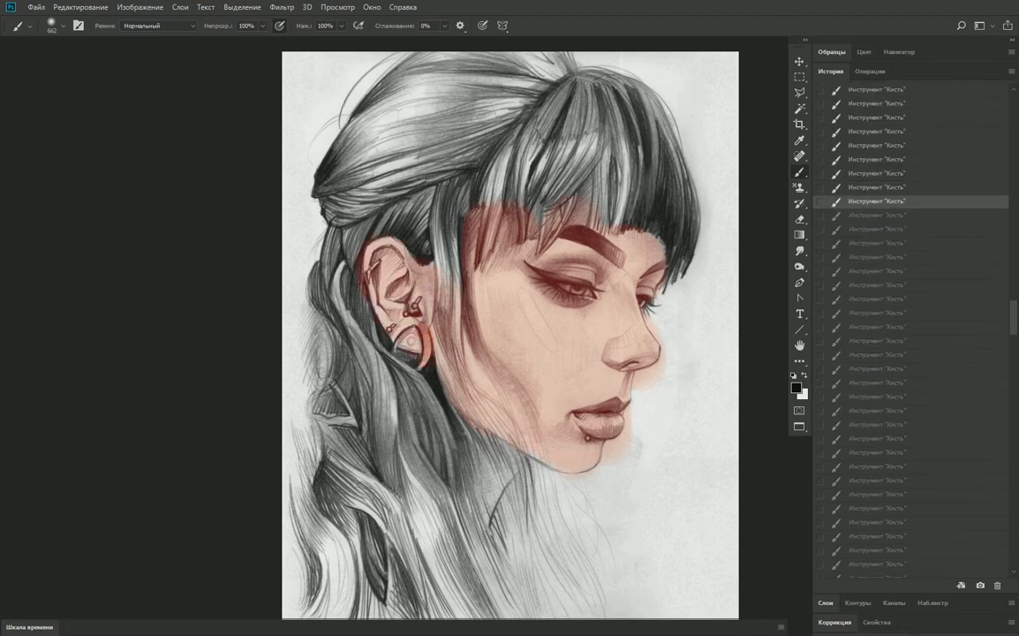
{"action": "key", "text": "ctrl+shift+z"}
{"action": "key", "text": "ctrl+shift+z"}
{"action": "key", "text": "ctrl+shift+z"}
{"action": "key", "text": "ctrl+shift+z"}
{"action": "key", "text": "ctrl+shift+z"}
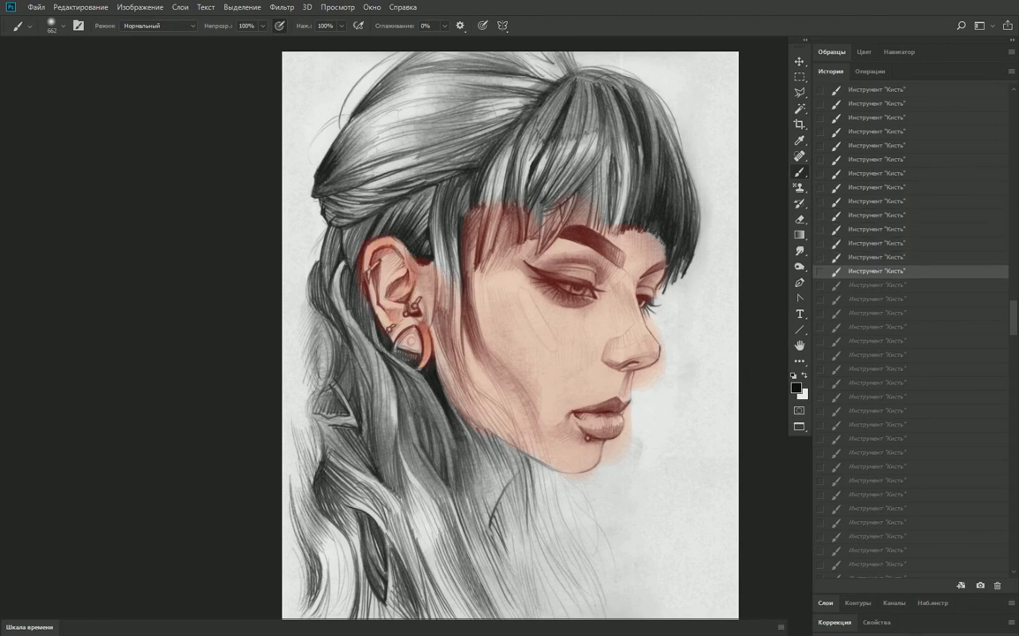
{"action": "key", "text": "ctrl+shift+z"}
{"action": "key", "text": "ctrl+shift+z"}
{"action": "key", "text": "ctrl+shift+z"}
{"action": "key", "text": "ctrl+shift+z"}
{"action": "key", "text": "ctrl+shift+z"}
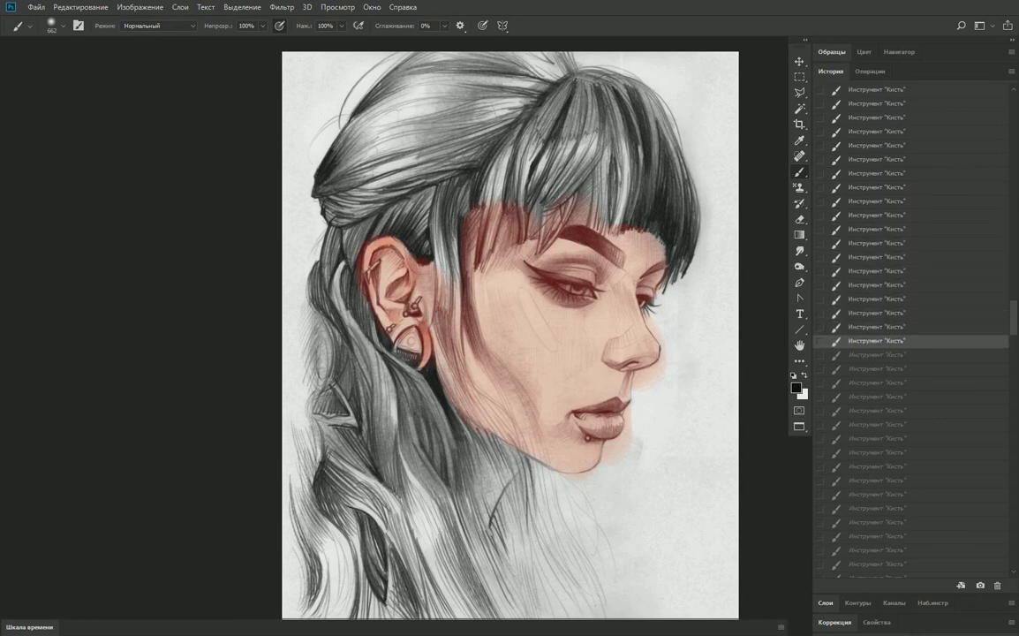
{"action": "key", "text": "ctrl+shift+z"}
{"action": "key", "text": "ctrl+shift+z"}
{"action": "key", "text": "ctrl+shift+z"}
{"action": "key", "text": "ctrl+shift+z"}
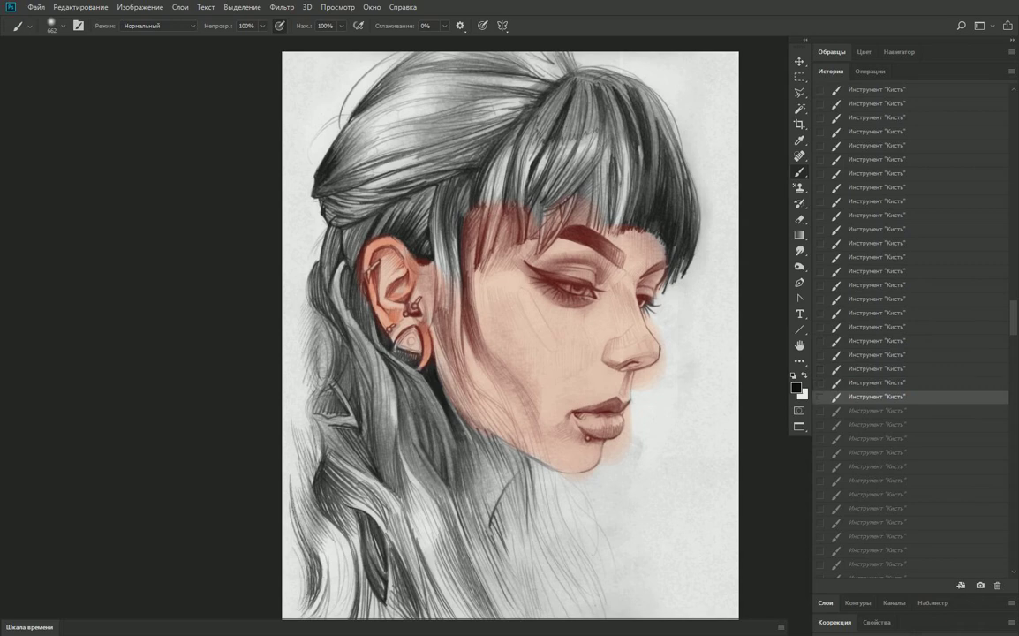
{"action": "key", "text": "ctrl+shift+z"}
{"action": "key", "text": "ctrl+shift+z"}
{"action": "key", "text": "ctrl+shift+z"}
{"action": "key", "text": "ctrl+shift+z"}
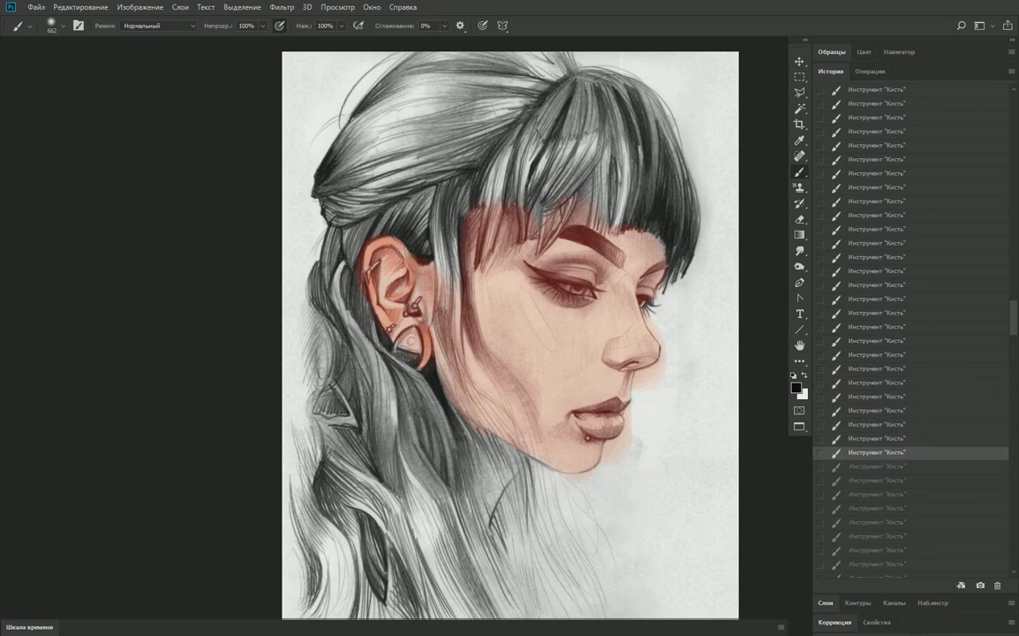
{"action": "key", "text": "ctrl+shift+z"}
{"action": "key", "text": "ctrl+shift+z"}
{"action": "key", "text": "ctrl+shift+z"}
Step back and forth through Brush states to replay more face and cheek strokes.
{"action": "key", "text": "ctrl+shift+z"}
{"action": "key", "text": "ctrl+shift+z"}
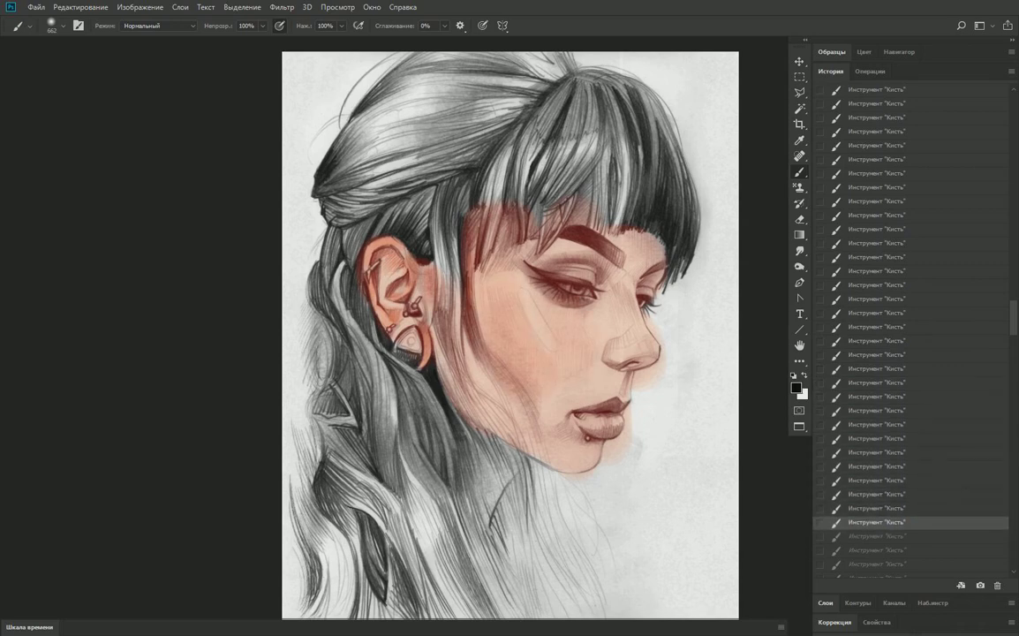
{"action": "key", "text": "ctrl+shift+z"}
{"action": "key", "text": "ctrl+shift+z"}
{"action": "key", "text": "ctrl+alt+z"}
{"action": "key", "text": "ctrl+alt+z"}
{"action": "key", "text": "ctrl+alt+z"}
{"action": "key", "text": "ctrl+alt+z"}
{"action": "key", "text": "ctrl+shift+z"}
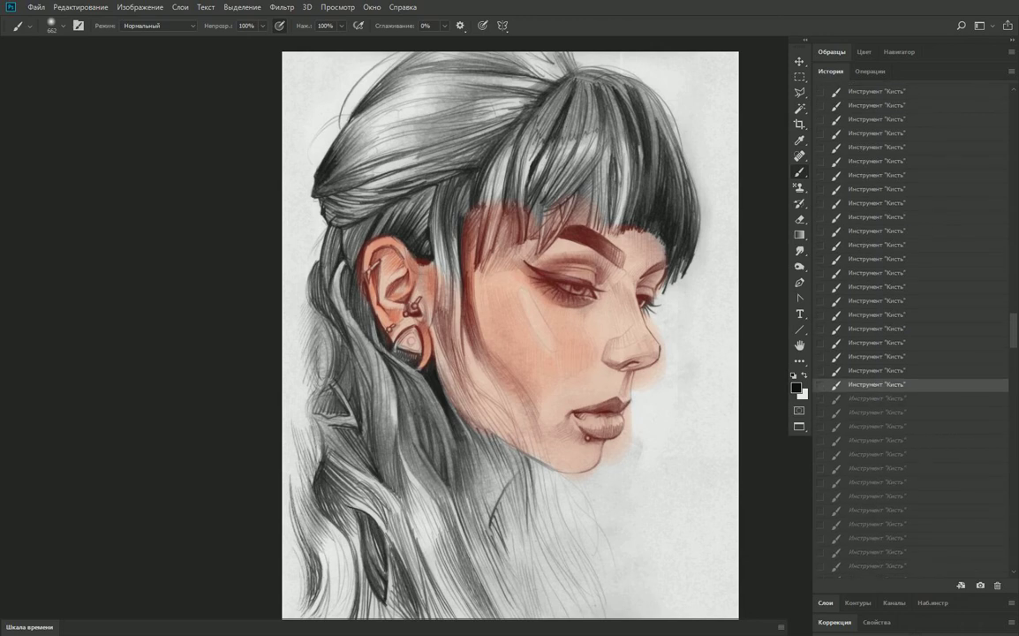
{"action": "key", "text": "ctrl+shift+z"}
{"action": "key", "text": "ctrl+shift+z"}
{"action": "key", "text": "ctrl+shift+z"}
{"action": "key", "text": "ctrl+shift+z"}
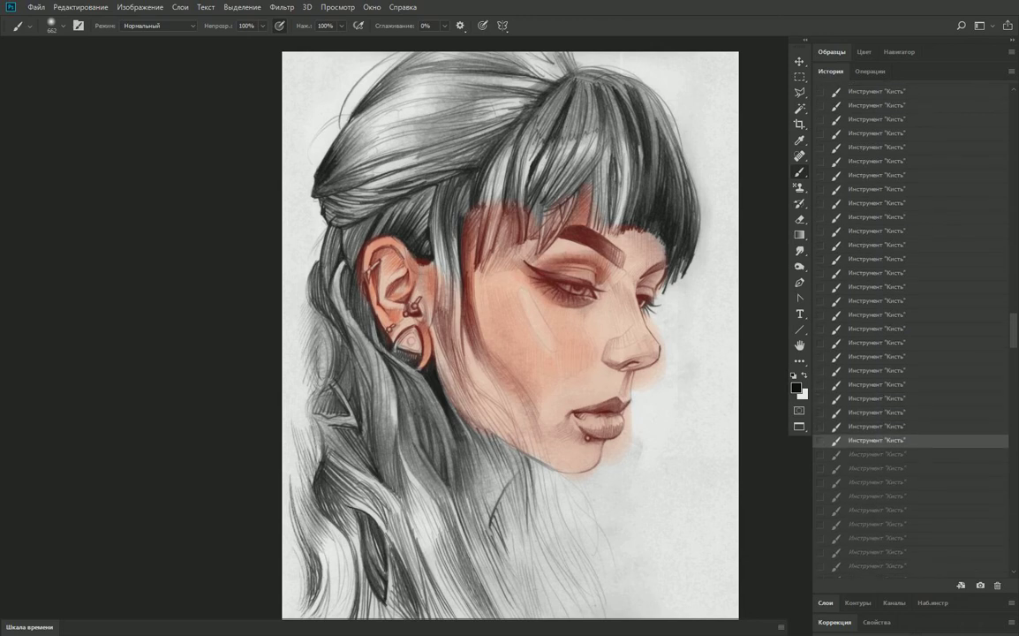
{"action": "key", "text": "ctrl+shift+z"}
{"action": "key", "text": "ctrl+shift+z"}
{"action": "key", "text": "ctrl+shift+z"}
{"action": "key", "text": "ctrl+shift+z"}
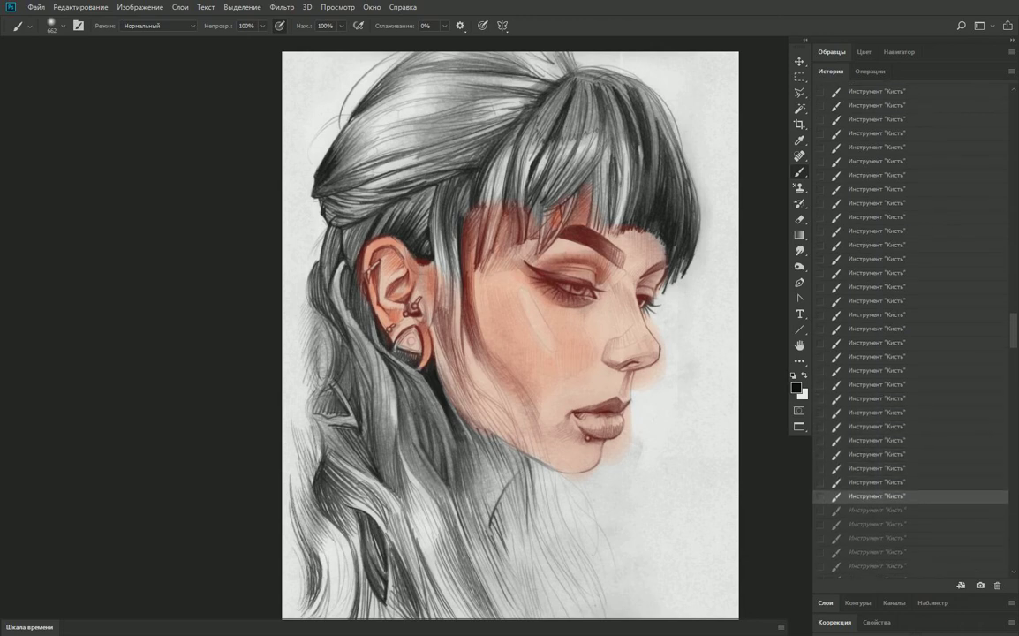
{"action": "key", "text": "ctrl+shift+z"}
{"action": "key", "text": "ctrl+shift+z"}
{"action": "key", "text": "ctrl+shift+z"}
{"action": "key", "text": "ctrl+shift+z"}
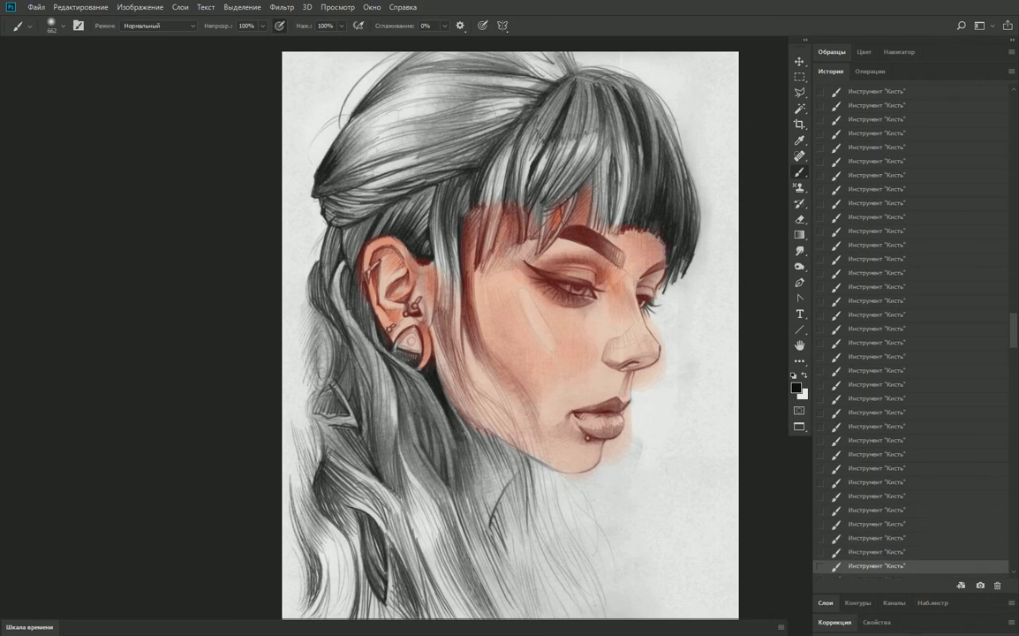
Replay the next batches of peach skin-tone strokes on the face.
{"action": "key", "text": "ctrl+alt+z"}
{"action": "key", "text": "ctrl+alt+z"}
{"action": "key", "text": "ctrl+alt+z"}
{"action": "key", "text": "ctrl+shift+z"}
{"action": "key", "text": "ctrl+shift+z"}
{"action": "key", "text": "ctrl+shift+z"}
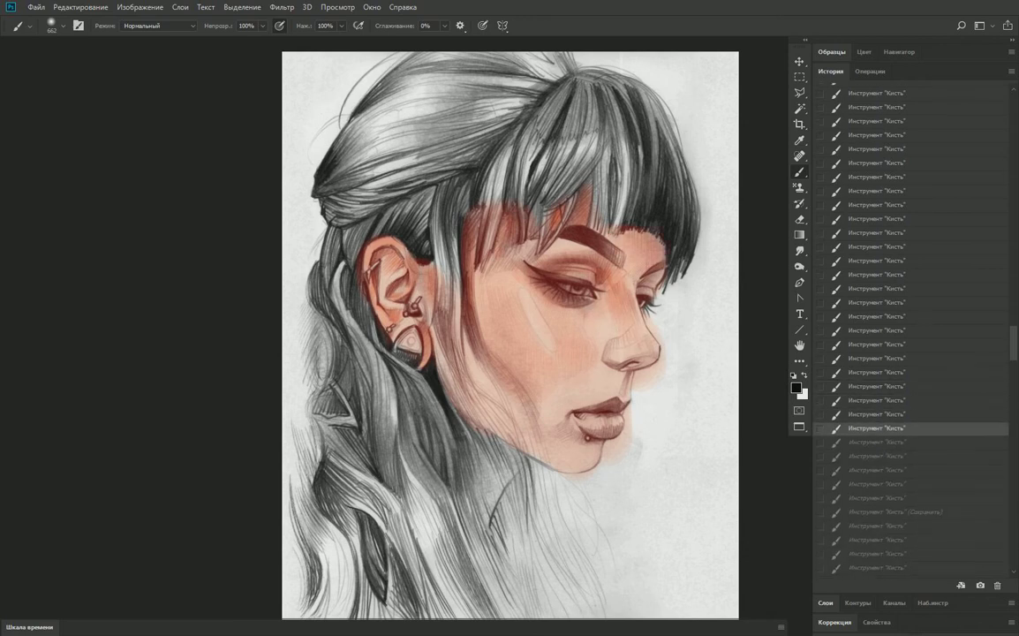
{"action": "key", "text": "ctrl+shift+z"}
{"action": "key", "text": "ctrl+shift+z"}
{"action": "key", "text": "ctrl+shift+z"}
{"action": "key", "text": "ctrl+shift+z"}
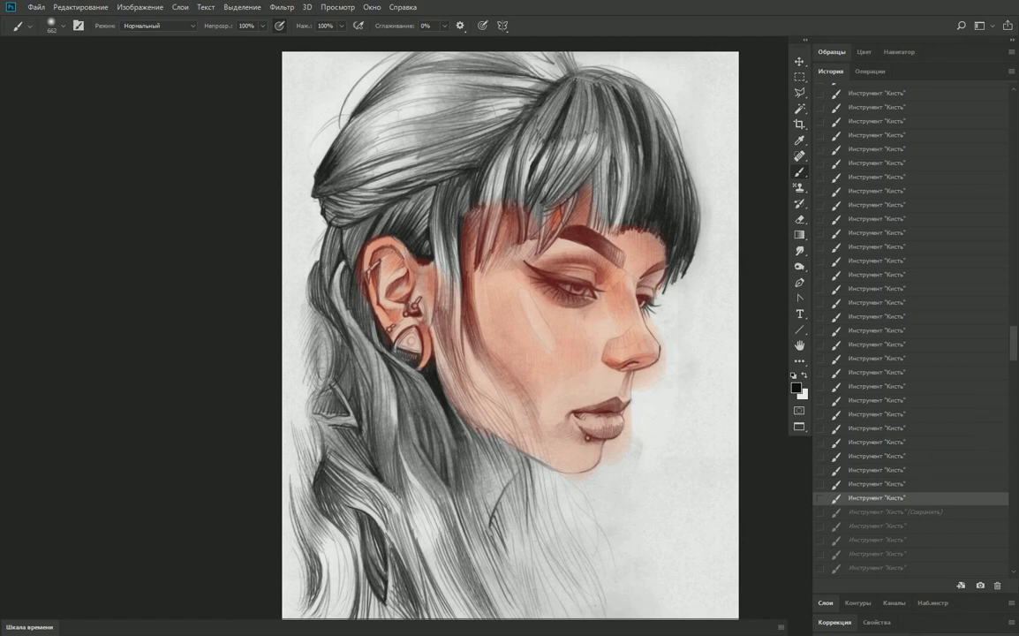
{"action": "key", "text": "ctrl+shift+z"}
{"action": "key", "text": "ctrl+shift+z"}
{"action": "key", "text": "ctrl+shift+z"}
{"action": "key", "text": "ctrl+shift+z"}
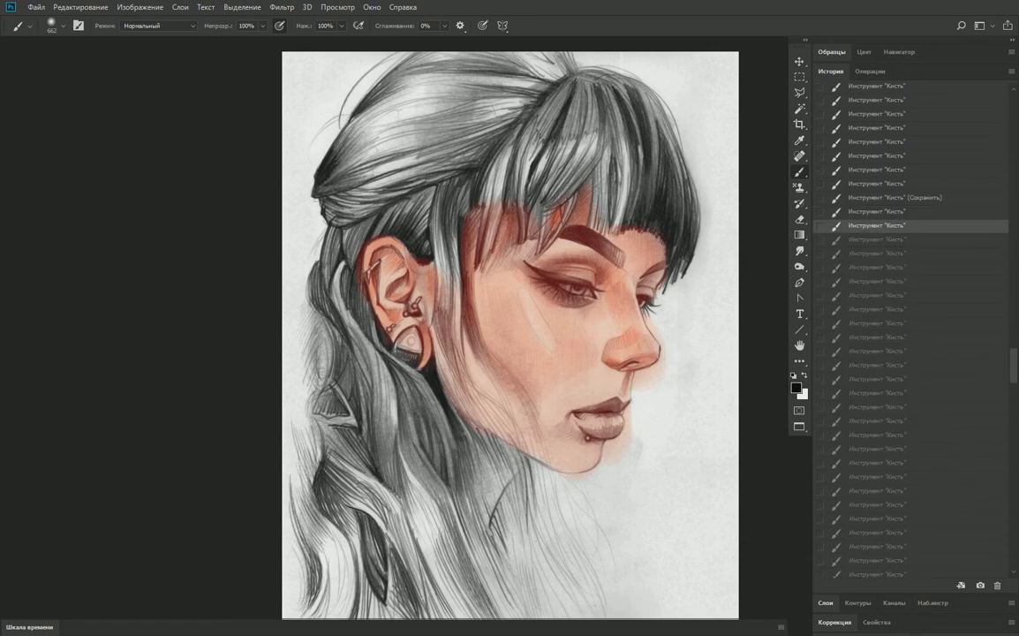
{"action": "key", "text": "ctrl+shift+z"}
{"action": "key", "text": "ctrl+shift+z"}
{"action": "key", "text": "ctrl+shift+z"}
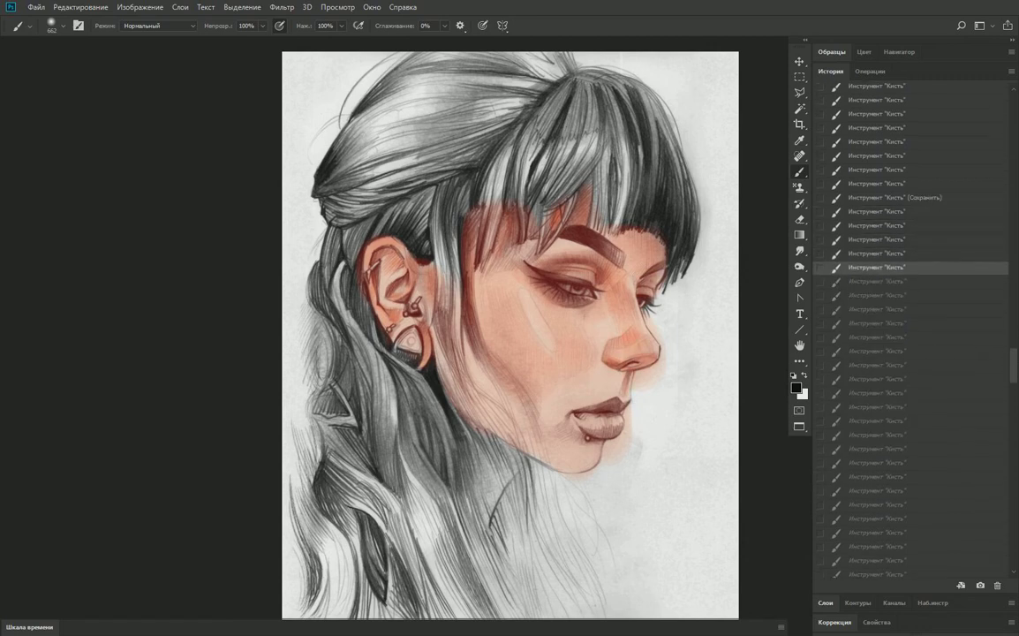
{"action": "key", "text": "ctrl+shift+z"}
{"action": "key", "text": "ctrl+shift+z"}
{"action": "key", "text": "ctrl+shift+z"}
{"action": "key", "text": "ctrl+shift+z"}
{"action": "key", "text": "ctrl+shift+z"}
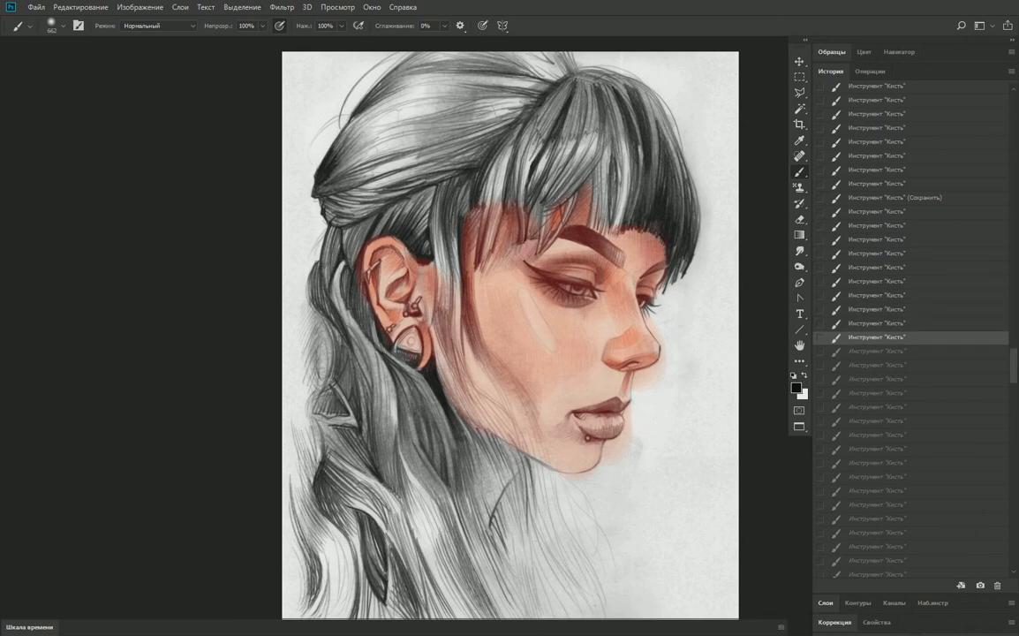
{"action": "key", "text": "ctrl+shift+z"}
{"action": "key", "text": "ctrl+shift+z"}
{"action": "key", "text": "ctrl+shift+z"}
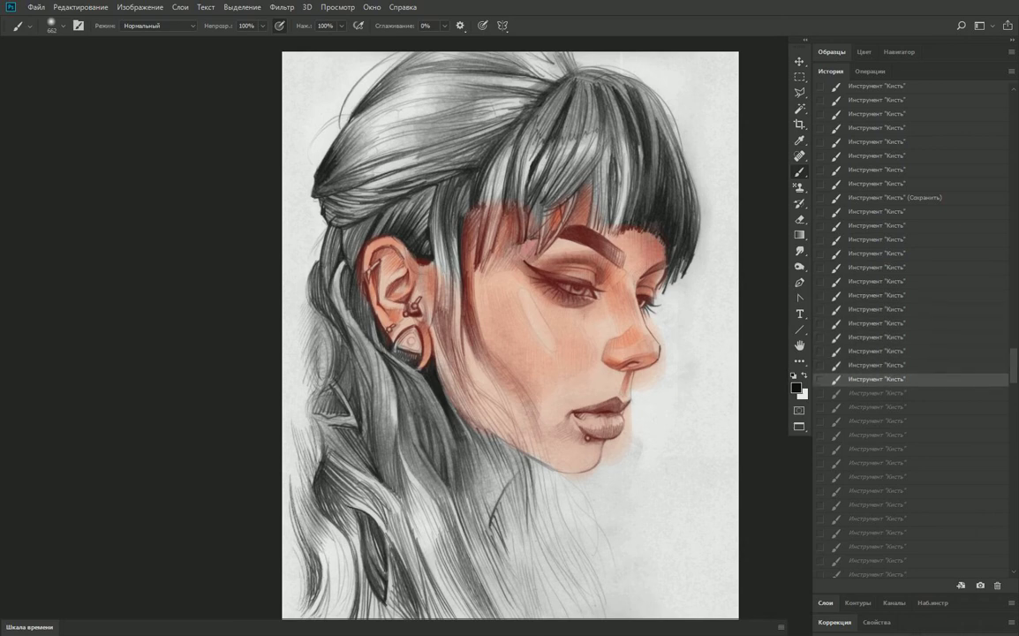
{"action": "key", "text": "ctrl+shift+z"}
Restore the warm shading on the neck and jaw and the deeper lip colour.
{"action": "key", "text": "ctrl+shift+z"}
{"action": "key", "text": "ctrl+shift+z"}
{"action": "key", "text": "ctrl+shift+z"}
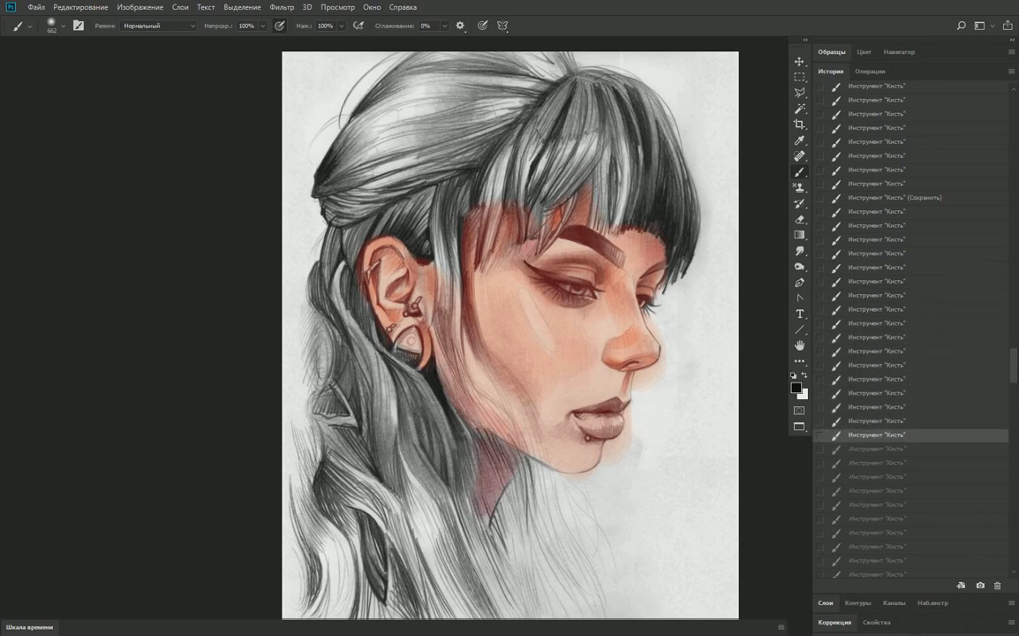
{"action": "key", "text": "ctrl+shift+z"}
{"action": "key", "text": "ctrl+shift+z"}
{"action": "key", "text": "ctrl+shift+z"}
{"action": "key", "text": "ctrl+shift+z"}
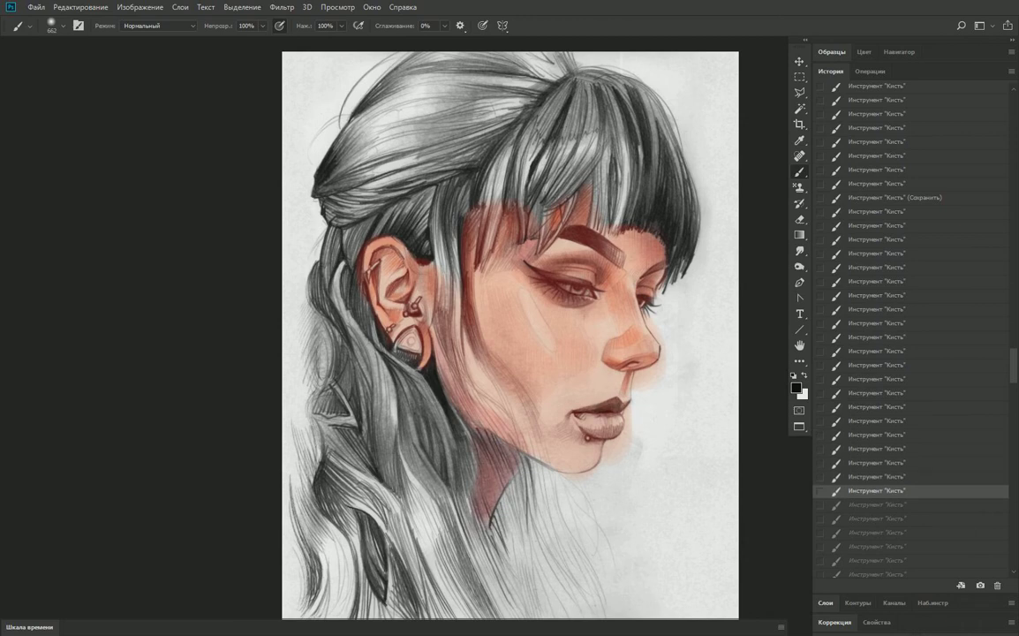
{"action": "key", "text": "ctrl+shift+z"}
{"action": "key", "text": "ctrl+shift+z"}
{"action": "key", "text": "ctrl+shift+z"}
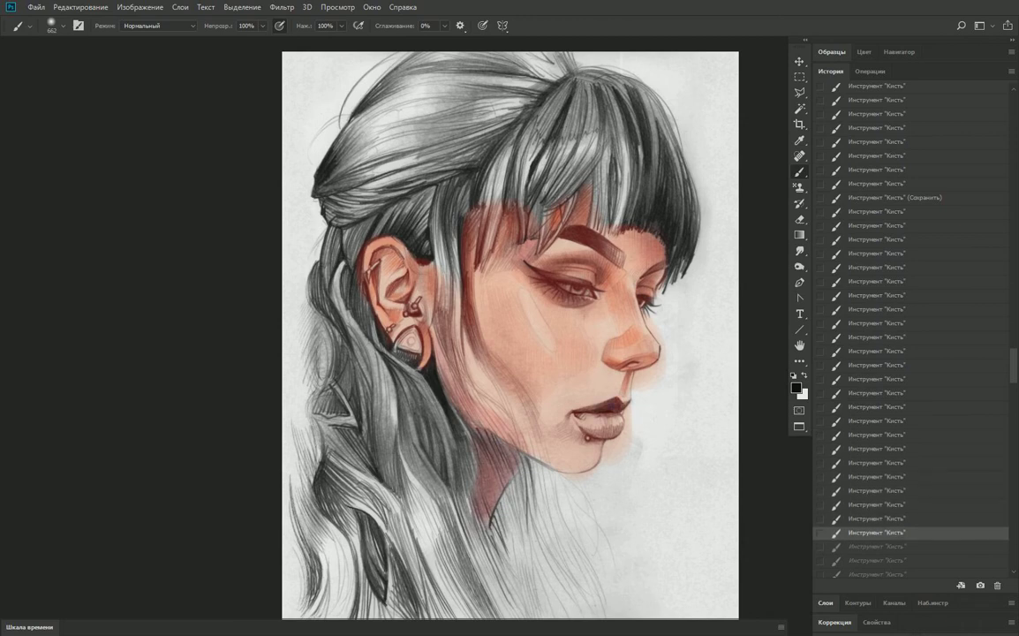
{"action": "key", "text": "ctrl+shift+z"}
{"action": "key", "text": "ctrl+shift+z"}
{"action": "key", "text": "ctrl+shift+z"}
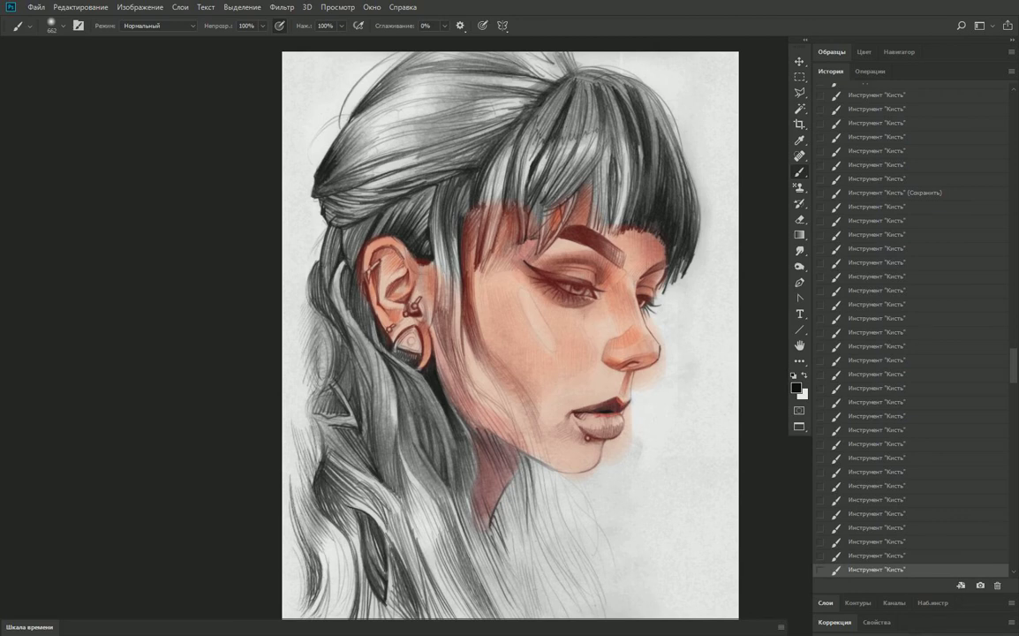
{"action": "key", "text": "ctrl+z"}
{"action": "key", "text": "ctrl+z"}
{"action": "key", "text": "ctrl+z"}
{"action": "key", "text": "ctrl+shift+z"}
{"action": "key", "text": "ctrl+shift+z"}
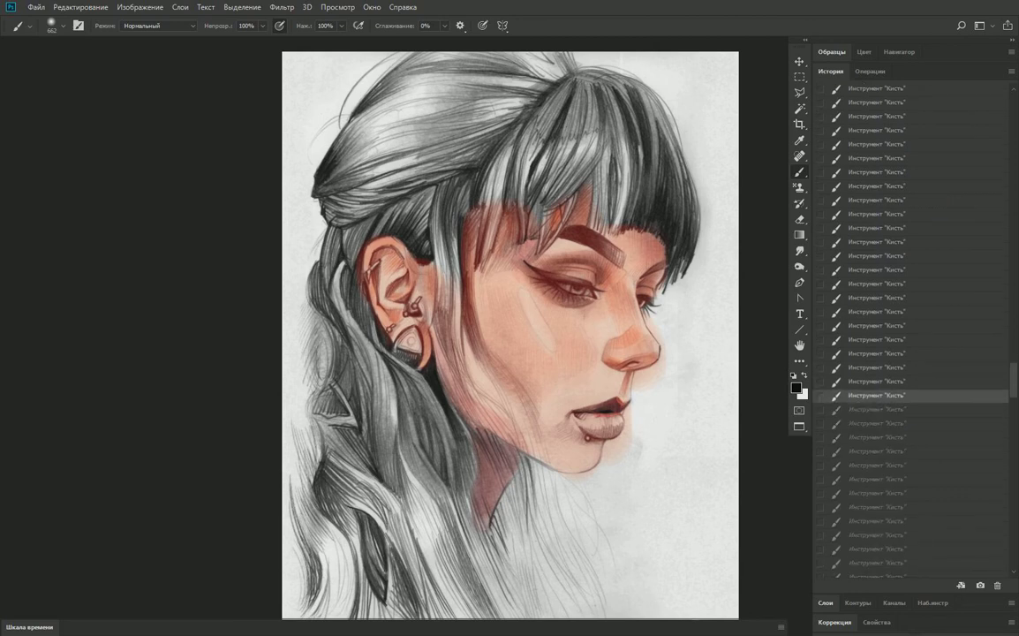
{"action": "key", "text": "ctrl+shift+z"}
{"action": "key", "text": "ctrl+shift+z"}
{"action": "key", "text": "ctrl+shift+z"}
{"action": "key", "text": "ctrl+shift+z"}
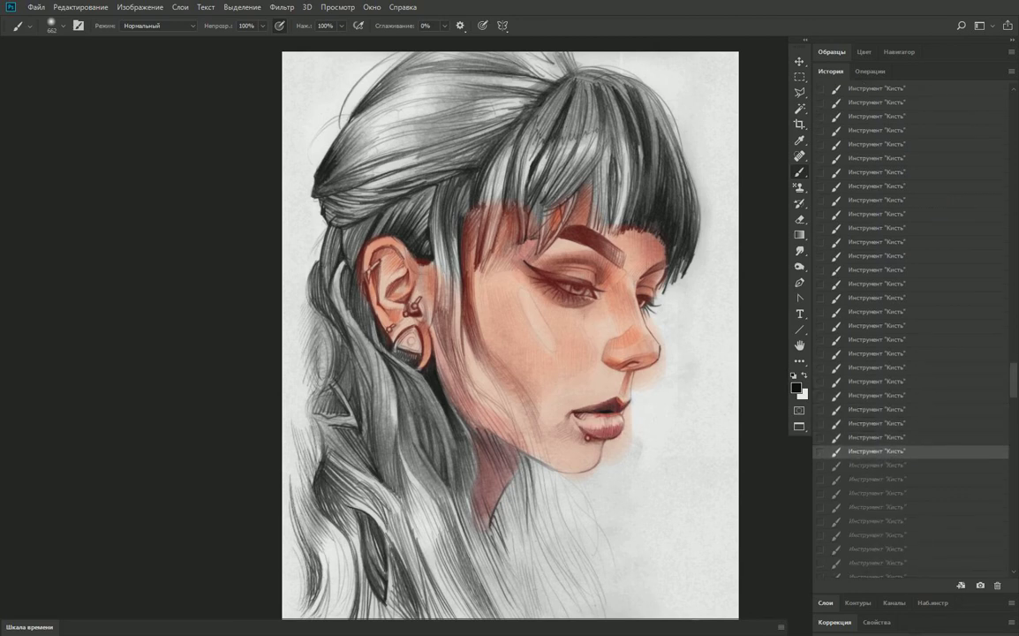
{"action": "key", "text": "ctrl+shift+z"}
Replay the next skin-colouring strokes on the face, stepping back and forward through History.
{"action": "key", "text": "ctrl+shift+z"}
{"action": "key", "text": "ctrl+shift+z"}
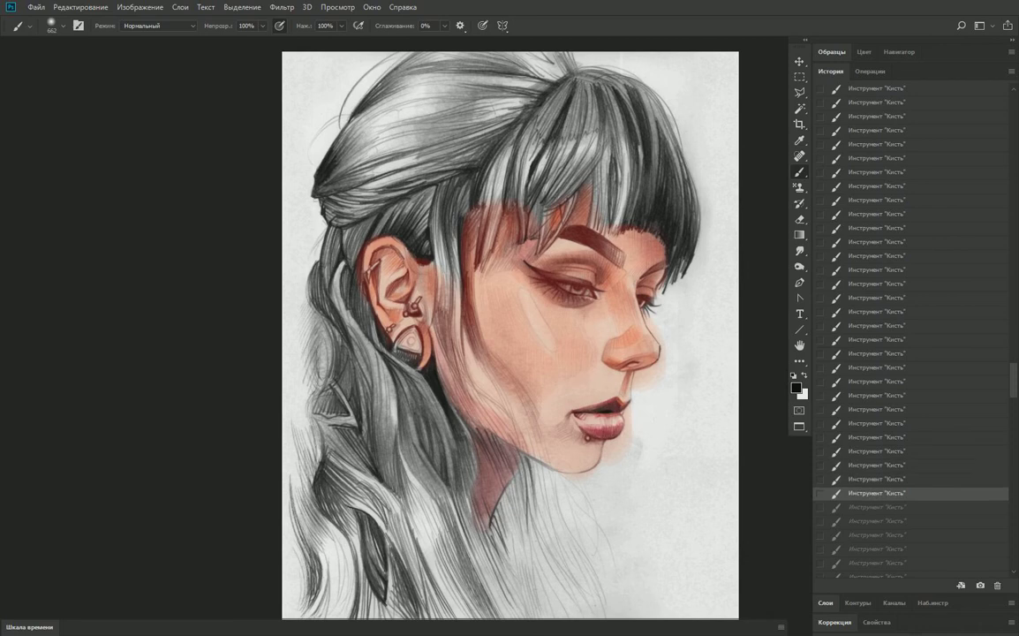
{"action": "key", "text": "ctrl+shift+z"}
{"action": "key", "text": "ctrl+shift+z"}
{"action": "key", "text": "ctrl+shift+z"}
{"action": "key", "text": "ctrl+shift+z"}
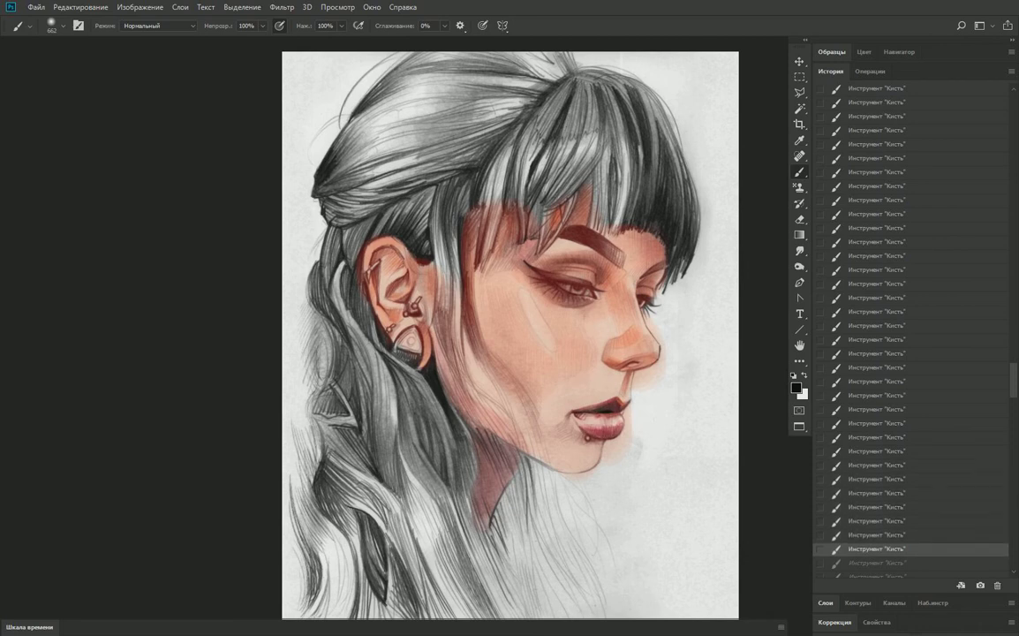
{"action": "key", "text": "ctrl+shift+z"}
{"action": "key", "text": "ctrl+alt+z"}
{"action": "key", "text": "ctrl+alt+z"}
{"action": "key", "text": "ctrl+alt+z"}
{"action": "key", "text": "ctrl+shift+z"}
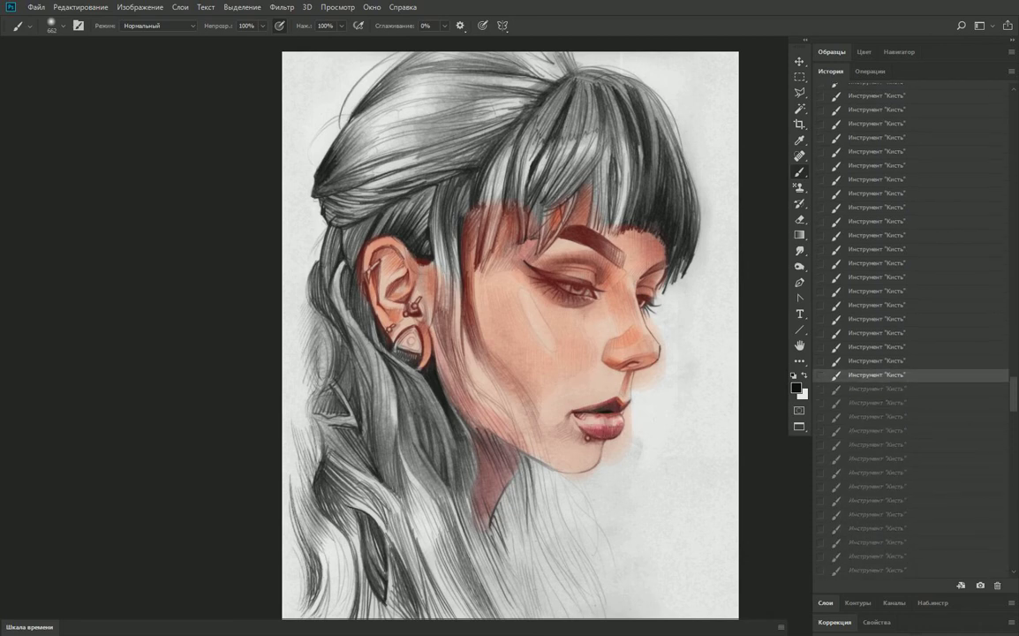
{"action": "key", "text": "ctrl+shift+z"}
{"action": "key", "text": "ctrl+shift+z"}
{"action": "key", "text": "ctrl+shift+z"}
{"action": "key", "text": "ctrl+shift+z"}
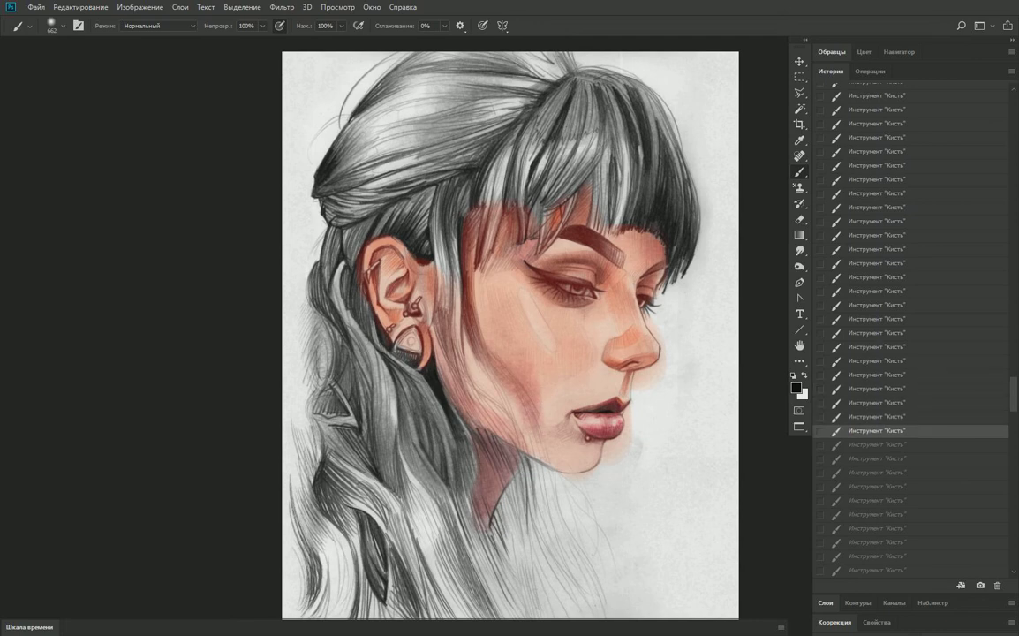
{"action": "key", "text": "ctrl+shift+z"}
{"action": "key", "text": "ctrl+shift+z"}
{"action": "key", "text": "ctrl+shift+z"}
{"action": "key", "text": "ctrl+shift+z"}
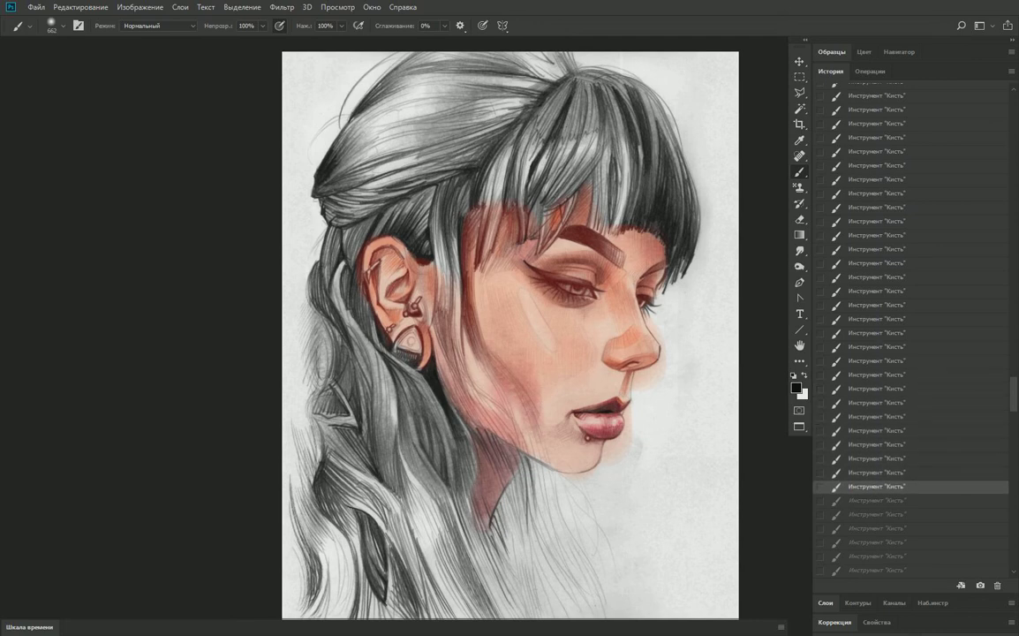
{"action": "key", "text": "ctrl+alt+z"}
{"action": "key", "text": "ctrl+alt+z"}
{"action": "key", "text": "ctrl+alt+z"}
{"action": "key", "text": "ctrl+alt+z"}
{"action": "key", "text": "ctrl+alt+z"}
{"action": "key", "text": "ctrl+shift+z"}
{"action": "key", "text": "ctrl+shift+z"}
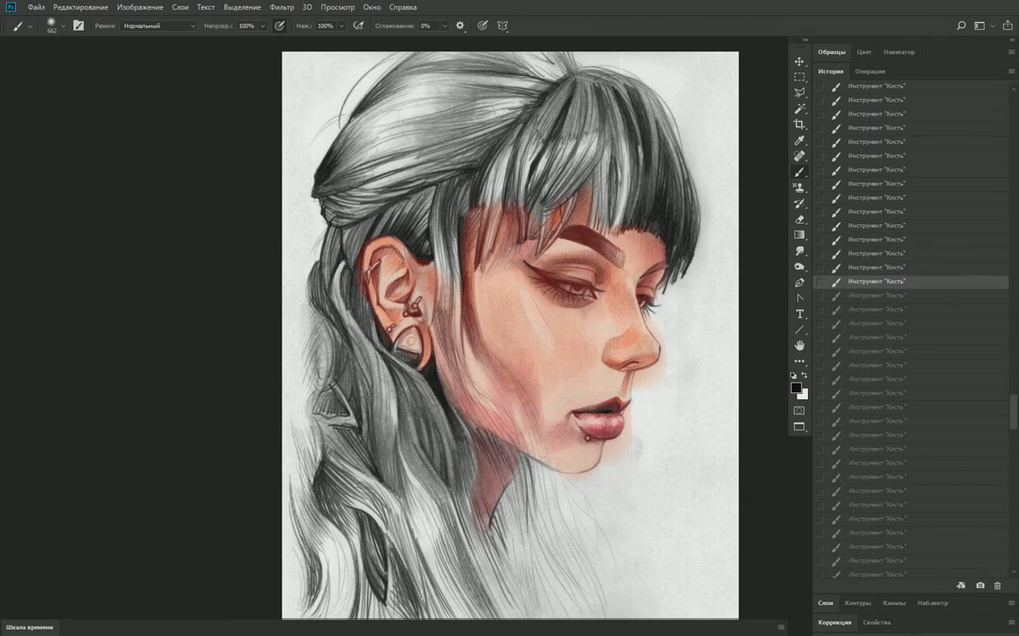
{"action": "key", "text": "ctrl+shift+z"}
{"action": "key", "text": "ctrl+shift+z"}
{"action": "key", "text": "ctrl+shift+z"}
{"action": "key", "text": "ctrl+shift+z"}
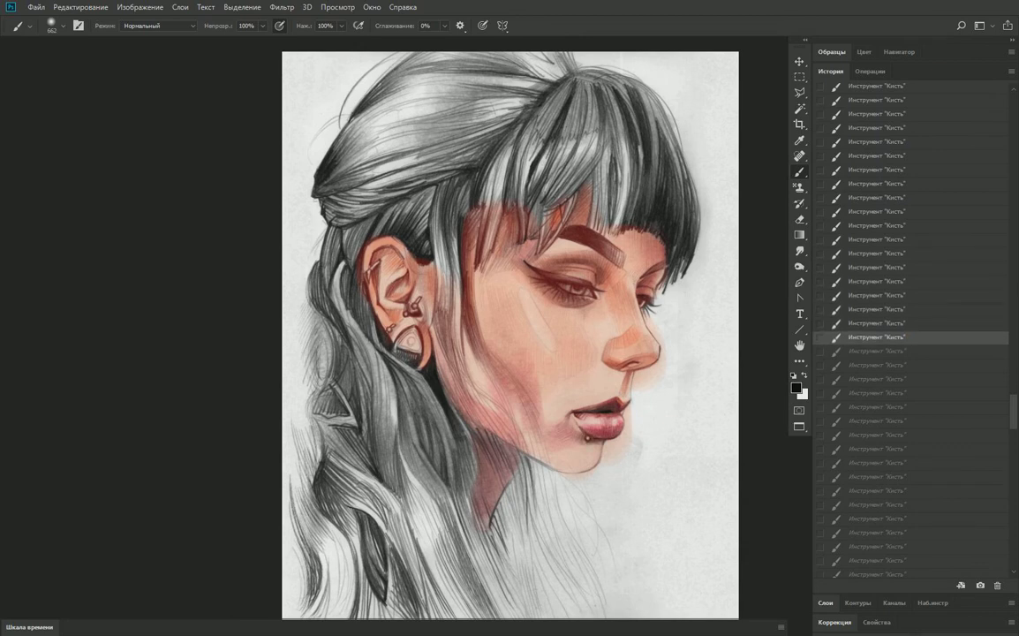
{"action": "key", "text": "ctrl+shift+z"}
Replay more cheek and face strokes, then undo several of the latest ones.
{"action": "key", "text": "ctrl+shift+z"}
{"action": "key", "text": "ctrl+shift+z"}
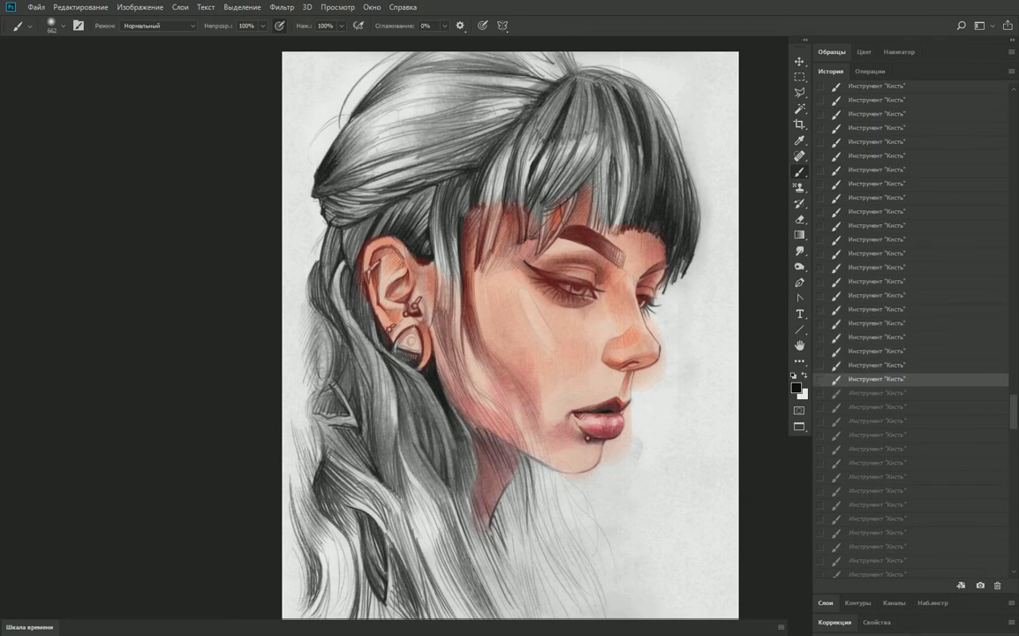
{"action": "key", "text": "ctrl+shift+z"}
{"action": "key", "text": "ctrl+shift+z"}
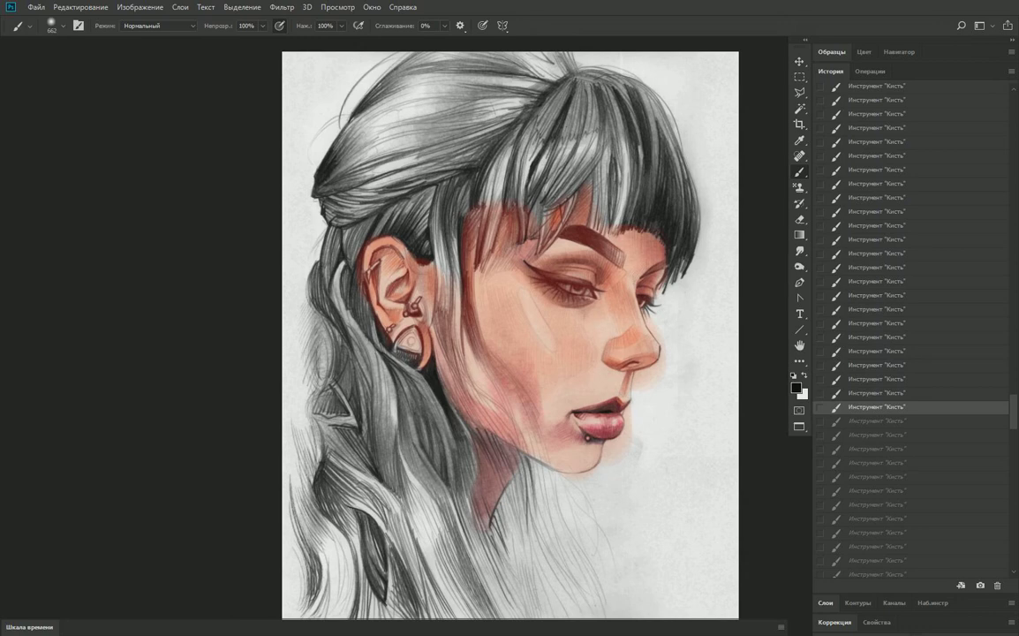
{"action": "key", "text": "ctrl+shift+z"}
{"action": "key", "text": "ctrl+shift+z"}
{"action": "key", "text": "ctrl+shift+z"}
{"action": "key", "text": "ctrl+shift+z"}
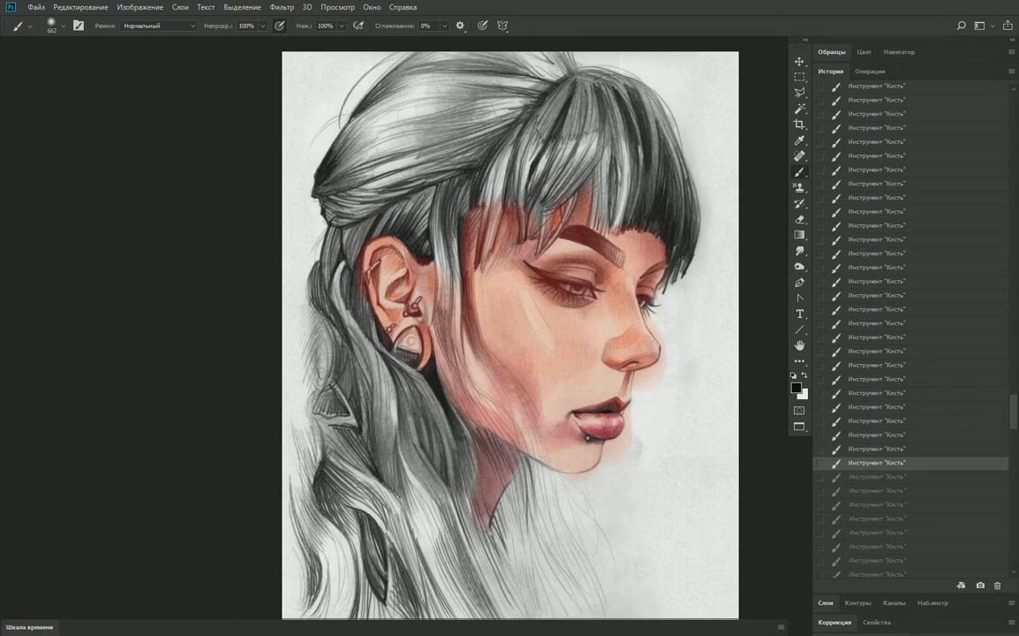
{"action": "key", "text": "ctrl+shift+z"}
{"action": "key", "text": "ctrl+shift+z"}
{"action": "key", "text": "ctrl+shift+z"}
{"action": "key", "text": "ctrl+shift+z"}
{"action": "key", "text": "ctrl+shift+z"}
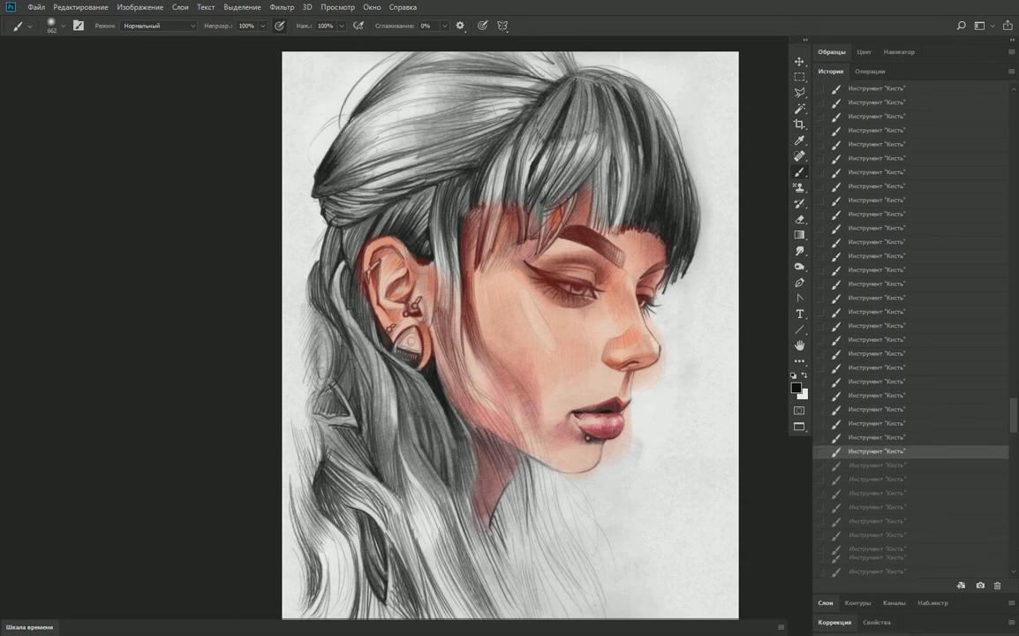
{"action": "key", "text": "ctrl+shift+z"}
{"action": "key", "text": "ctrl+shift+z"}
{"action": "key", "text": "ctrl+shift+z"}
{"action": "key", "text": "ctrl+shift+z"}
{"action": "key", "text": "ctrl+shift+z"}
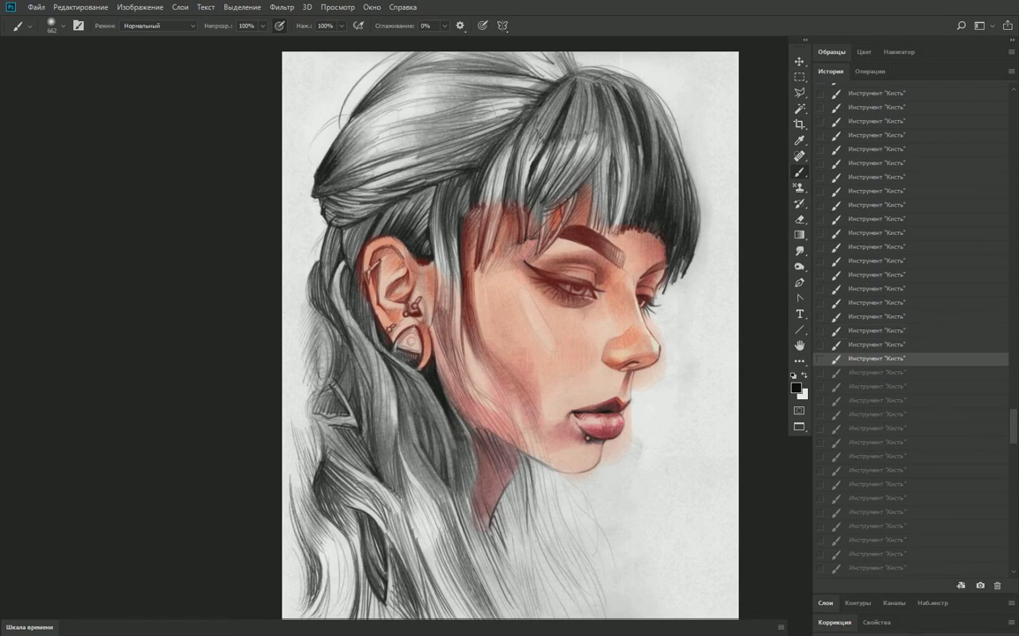
{"action": "key", "text": "ctrl+shift+z"}
{"action": "key", "text": "ctrl+shift+z"}
{"action": "key", "text": "ctrl+shift+z"}
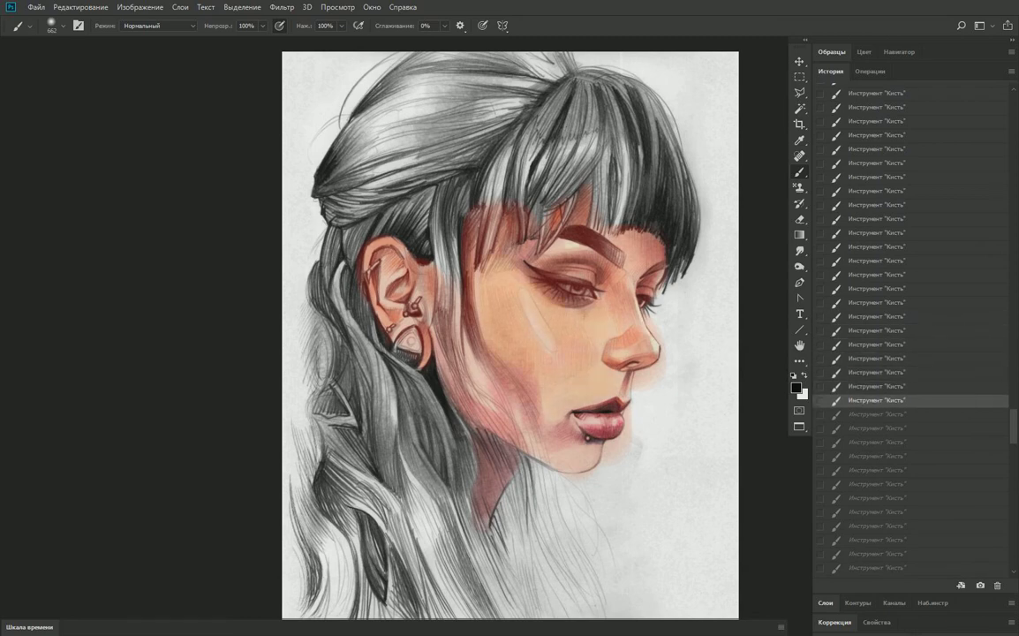
{"action": "key", "text": "ctrl+shift+z"}
{"action": "key", "text": "ctrl+shift+z"}
{"action": "key", "text": "ctrl+shift+z"}
{"action": "key", "text": "ctrl+shift+z"}
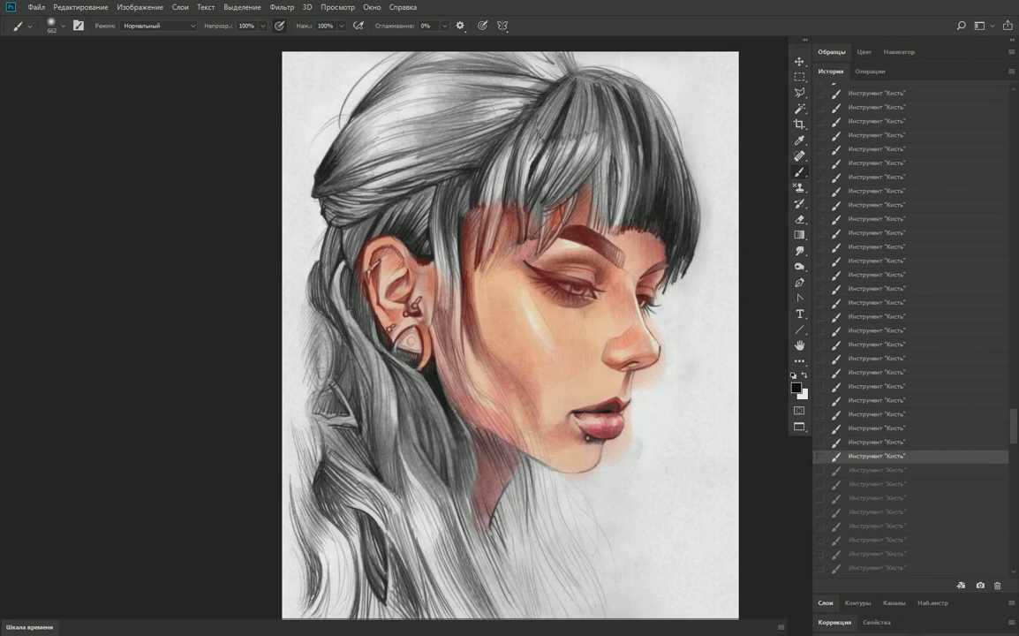
{"action": "key", "text": "ctrl+alt+z"}
{"action": "key", "text": "ctrl+alt+z"}
{"action": "key", "text": "ctrl+alt+z"}
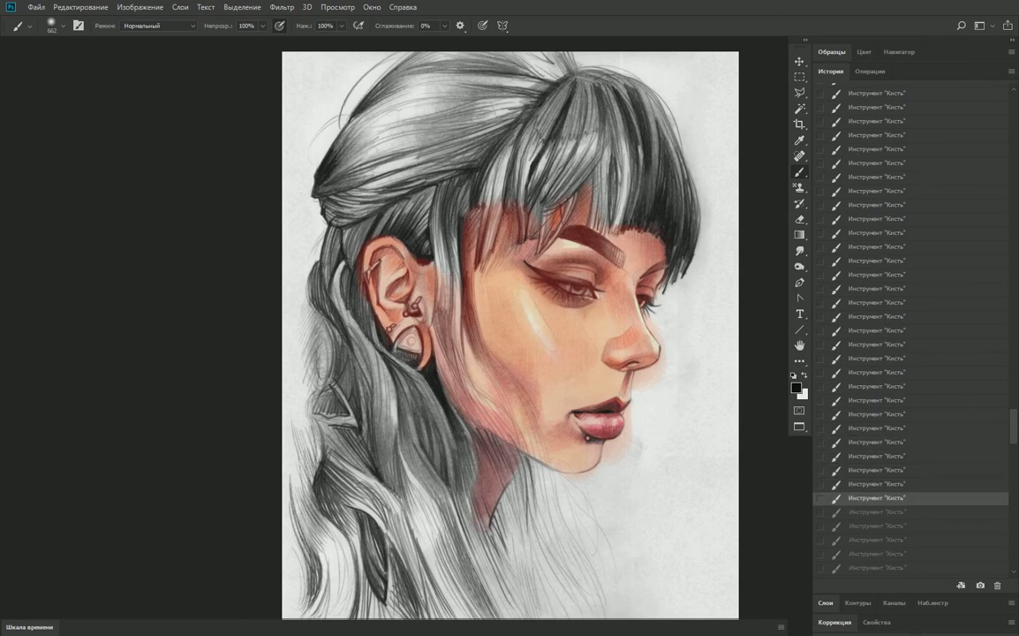
{"action": "key", "text": "ctrl+alt+z"}
{"action": "key", "text": "ctrl+alt+z"}
Redo the strokes around the eye and further face strokes, scrolling the History list.
{"action": "key", "text": "ctrl+shift+z"}
{"action": "key", "text": "ctrl+shift+z"}
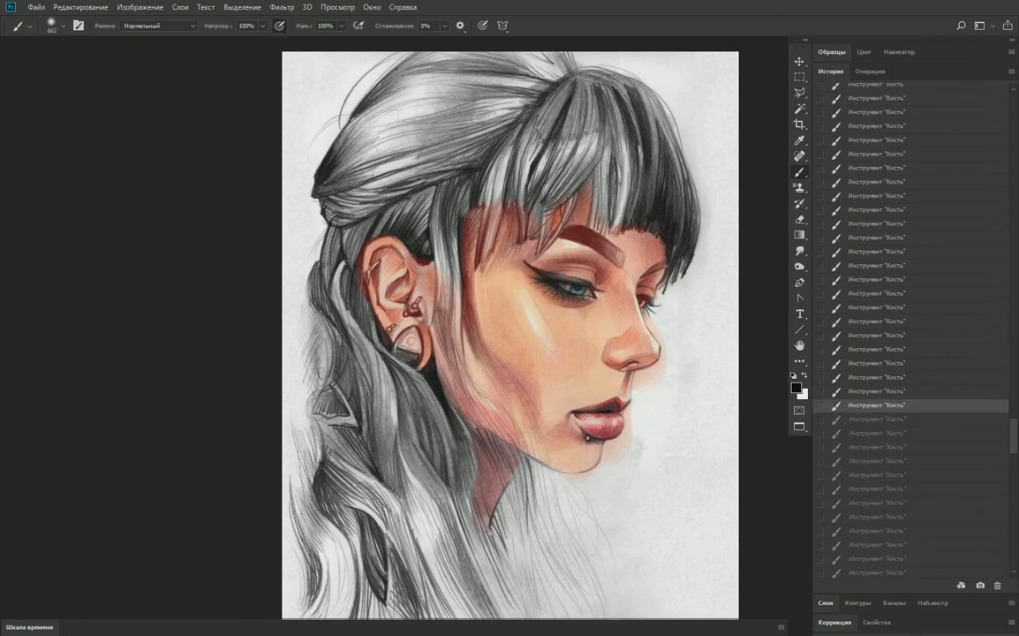
{"action": "key", "text": "ctrl+shift+z"}
{"action": "key", "text": "ctrl+shift+z"}
{"action": "key", "text": "ctrl+shift+z"}
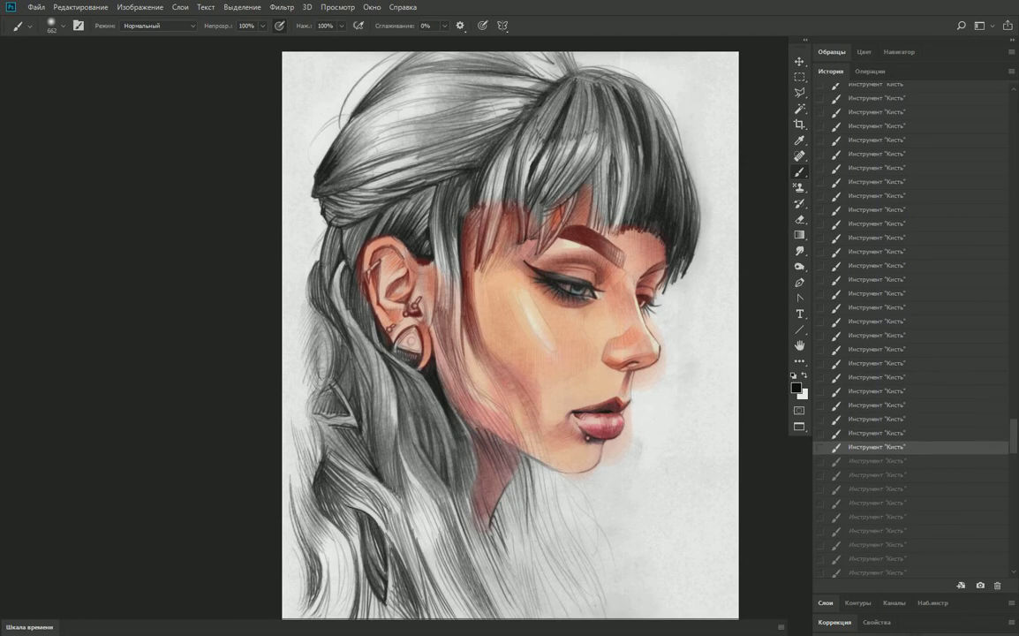
{"action": "key", "text": "ctrl+shift+z"}
{"action": "key", "text": "ctrl+shift+z"}
{"action": "key", "text": "ctrl+shift+z"}
{"action": "scroll", "coordinate": [909, 327], "scroll_direction": "down", "scroll_amount": 3}
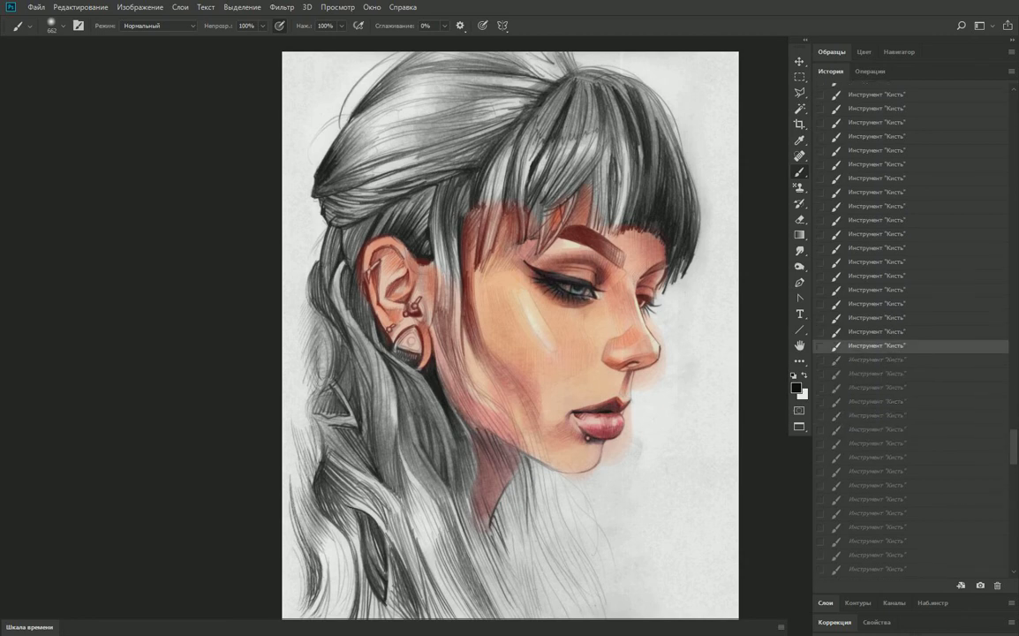
{"action": "key", "text": "ctrl+shift+z"}
{"action": "key", "text": "ctrl+shift+z"}
{"action": "key", "text": "ctrl+shift+z"}
{"action": "key", "text": "ctrl+shift+z"}
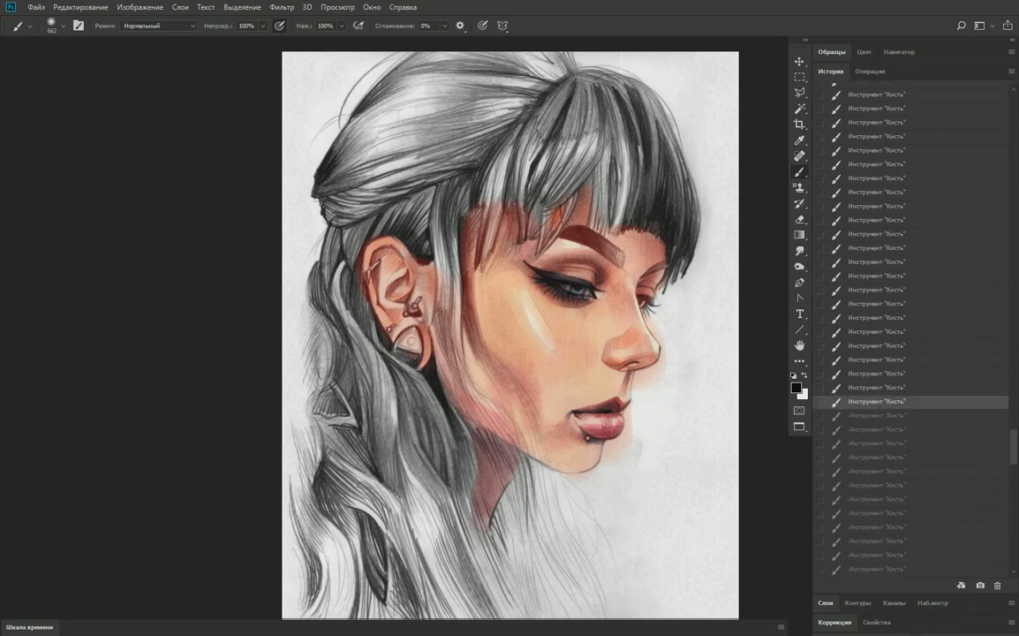
{"action": "key", "text": "ctrl+shift+z"}
{"action": "key", "text": "ctrl+shift+z"}
{"action": "key", "text": "ctrl+shift+z"}
{"action": "key", "text": "ctrl+shift+z"}
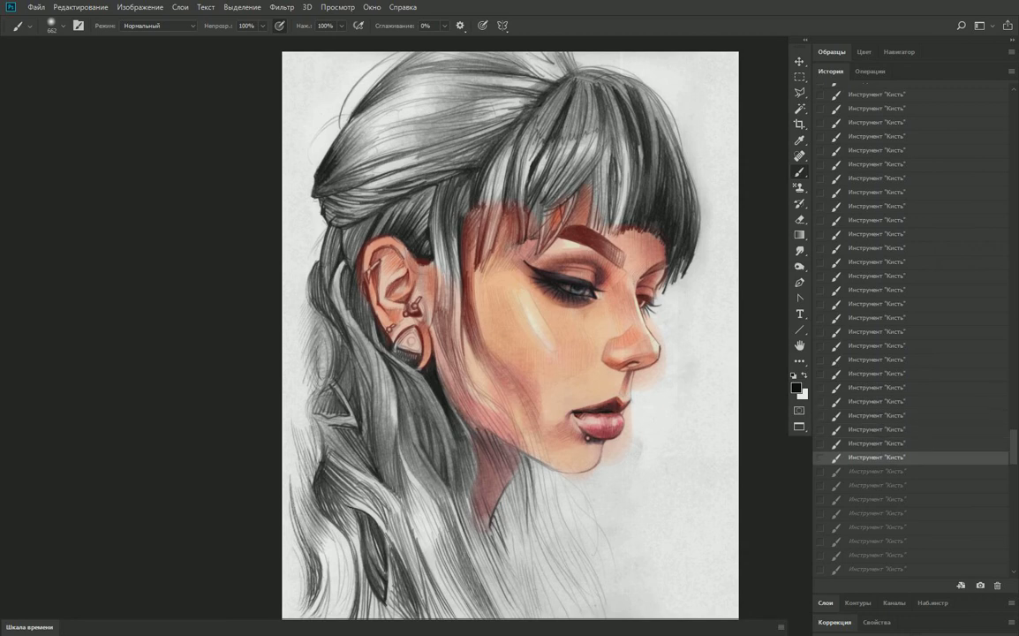
{"action": "key", "text": "ctrl+shift+z"}
{"action": "scroll", "coordinate": [909, 327], "scroll_direction": "down", "scroll_amount": 3}
Advance past the saved state to the pink neck tint and darker shadow under the jaw.
{"action": "key", "text": "ctrl+shift+z"}
{"action": "key", "text": "ctrl+shift+z"}
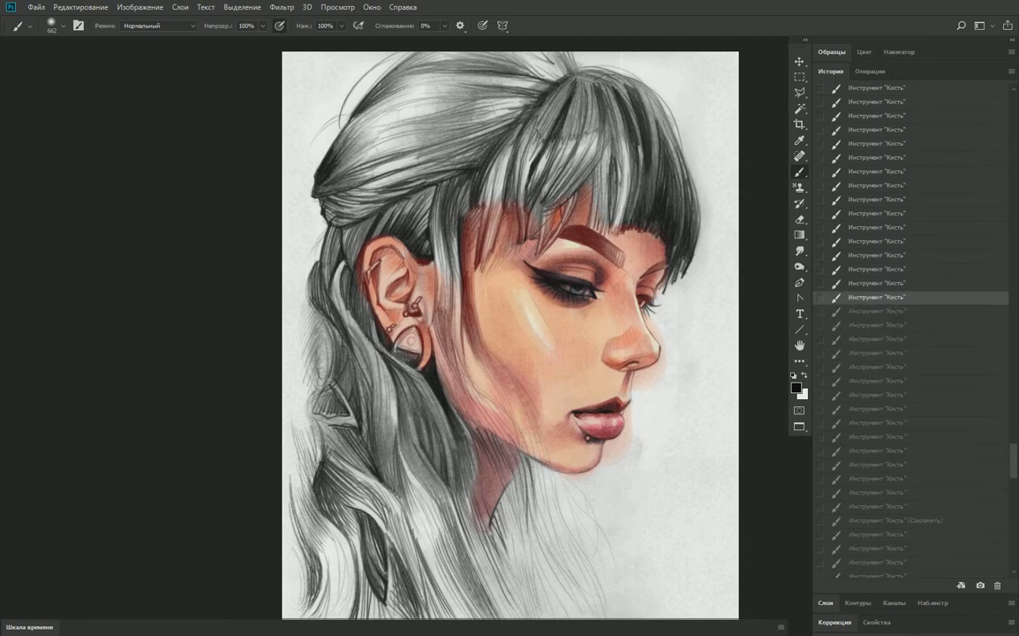
{"action": "key", "text": "ctrl+shift+z"}
{"action": "key", "text": "ctrl+shift+z"}
{"action": "key", "text": "ctrl+shift+z"}
{"action": "key", "text": "ctrl+shift+z"}
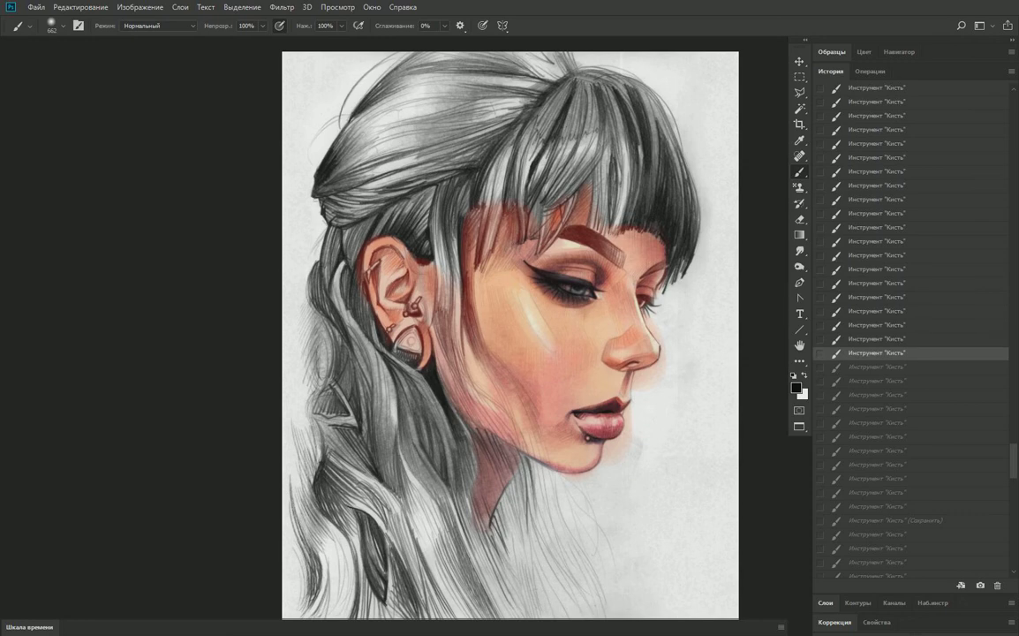
{"action": "key", "text": "ctrl+shift+z"}
{"action": "key", "text": "ctrl+shift+z"}
{"action": "key", "text": "ctrl+shift+z"}
{"action": "key", "text": "ctrl+shift+z"}
{"action": "key", "text": "ctrl+shift+z"}
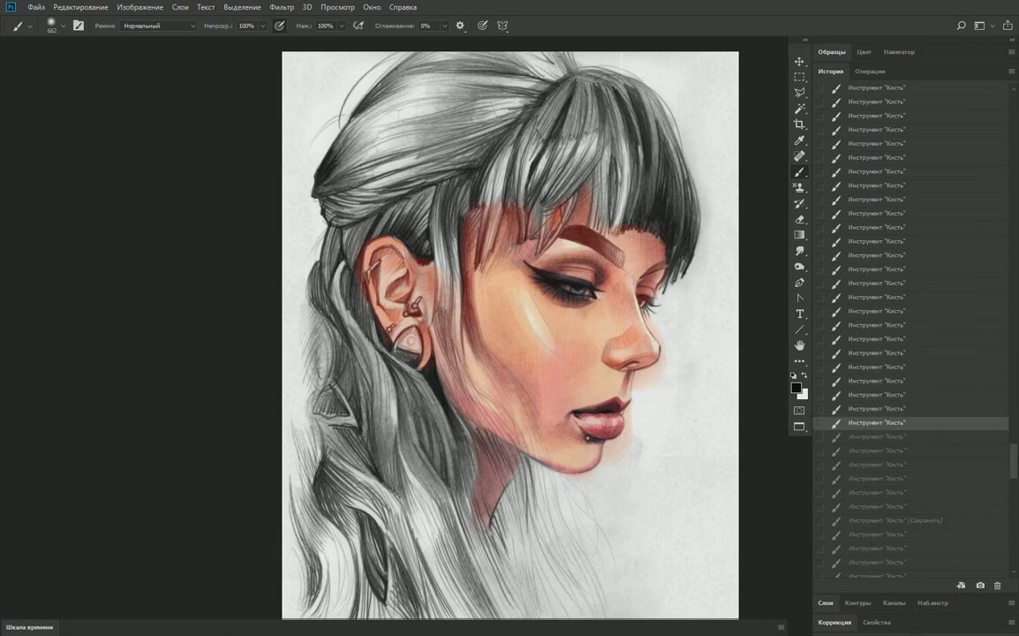
{"action": "key", "text": "ctrl+shift+z"}
{"action": "key", "text": "ctrl+shift+z"}
{"action": "key", "text": "ctrl+shift+z"}
{"action": "key", "text": "ctrl+shift+z"}
{"action": "key", "text": "ctrl+shift+z"}
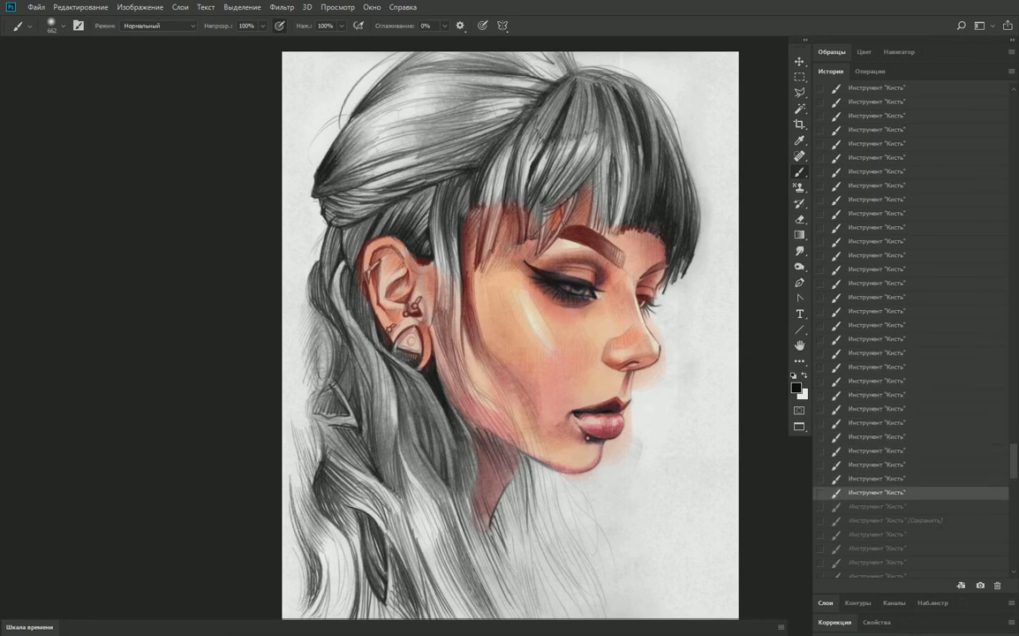
{"action": "key", "text": "ctrl+shift+z"}
{"action": "key", "text": "ctrl+shift+z"}
{"action": "key", "text": "ctrl+shift+z"}
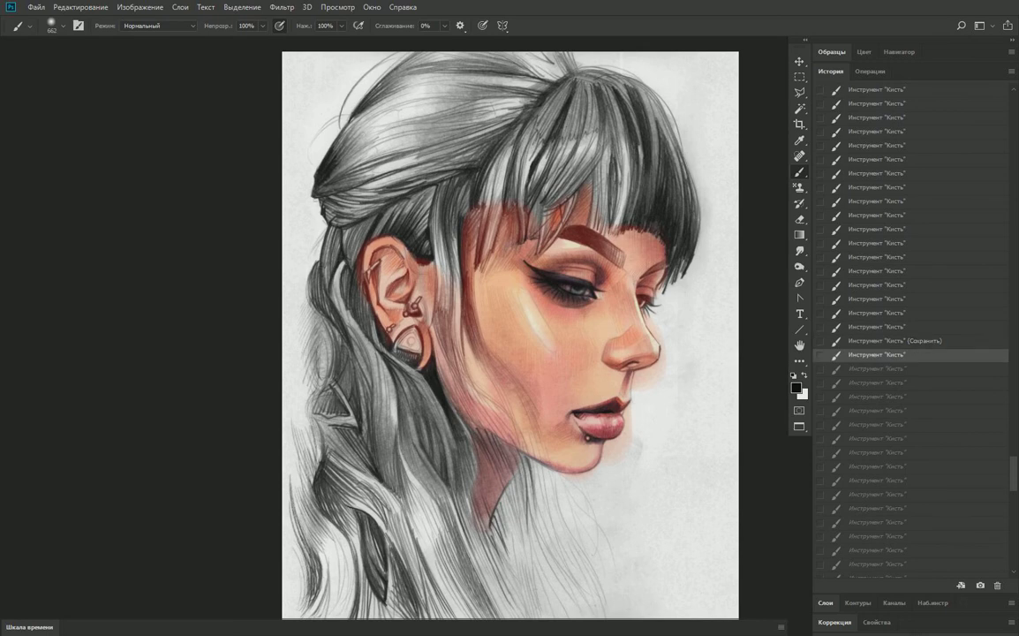
{"action": "key", "text": "ctrl+shift+z"}
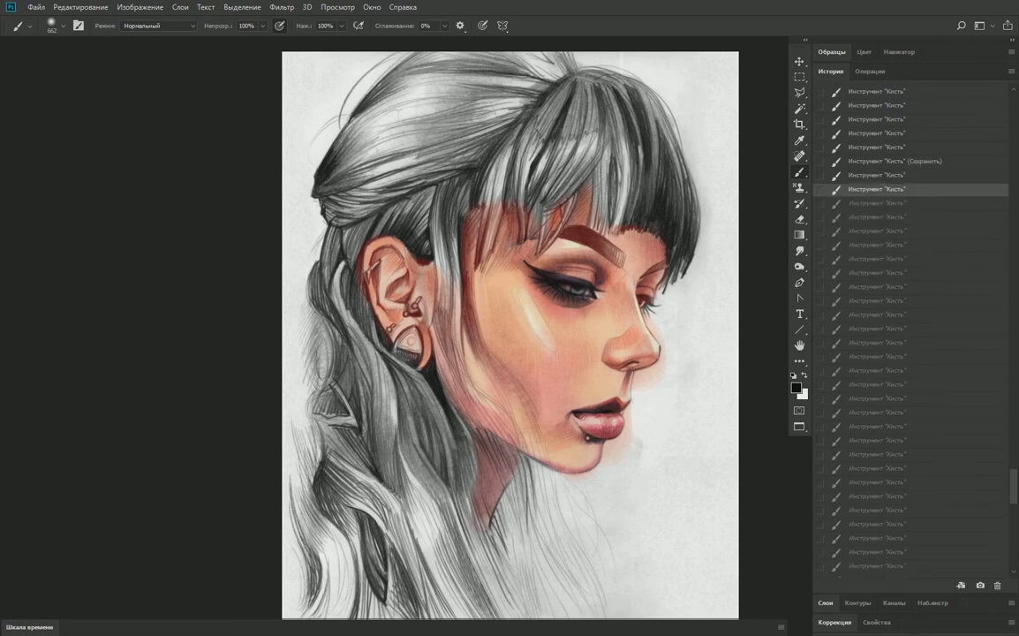
{"action": "key", "text": "ctrl+shift+z"}
{"action": "key", "text": "ctrl+shift+z"}
{"action": "key", "text": "ctrl+shift+z"}
{"action": "key", "text": "ctrl+shift+z"}
{"action": "key", "text": "ctrl+shift+z"}
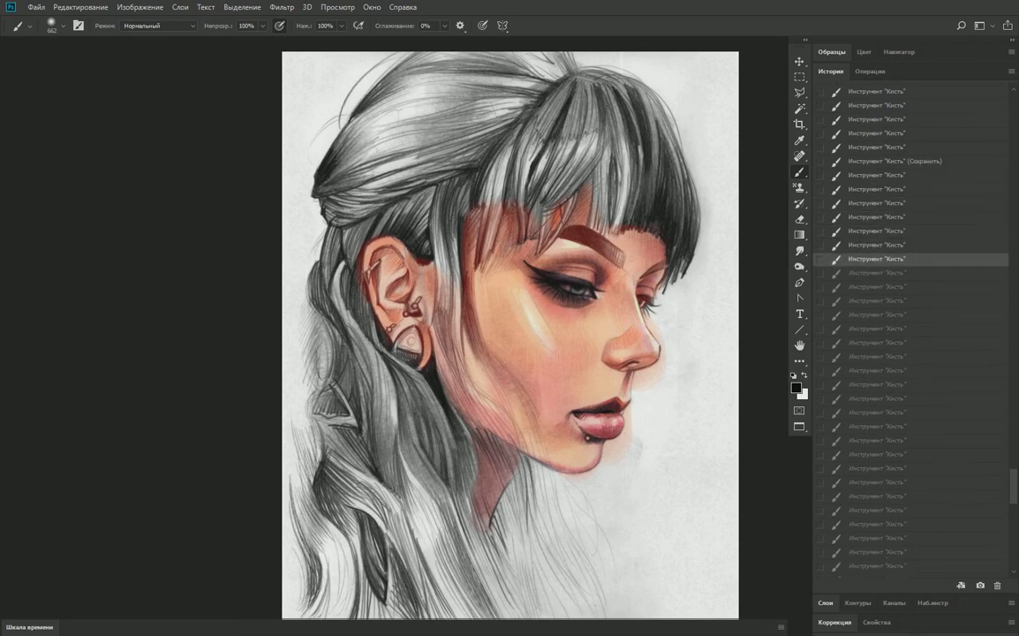
{"action": "key", "text": "ctrl+shift+z"}
{"action": "key", "text": "ctrl+shift+z"}
{"action": "key", "text": "ctrl+shift+z"}
{"action": "key", "text": "ctrl+shift+z"}
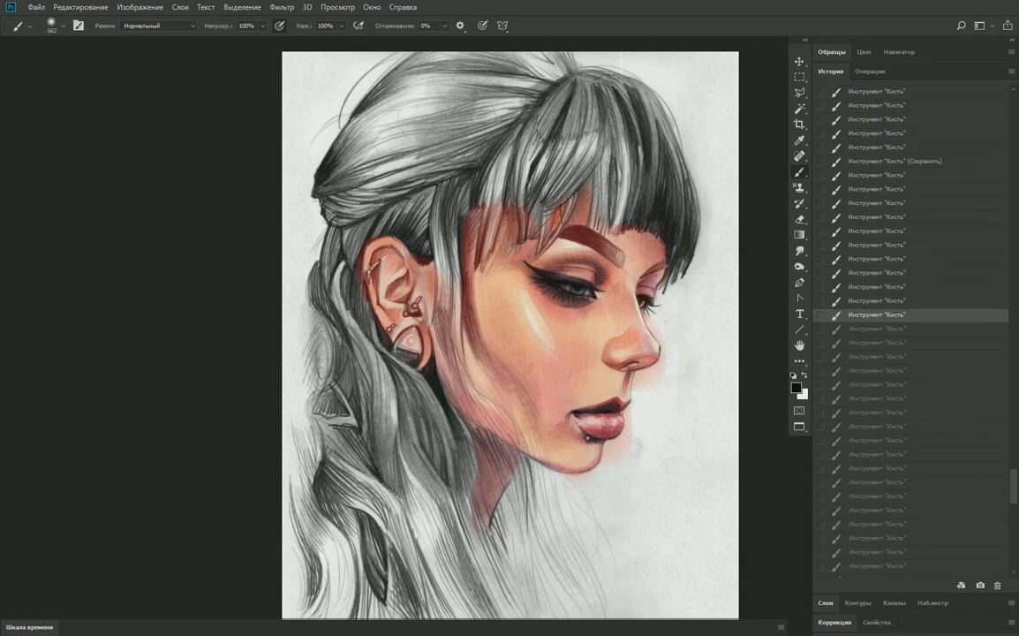
{"action": "key", "text": "ctrl+shift+z"}
{"action": "key", "text": "ctrl+shift+z"}
{"action": "key", "text": "ctrl+shift+z"}
{"action": "key", "text": "ctrl+shift+z"}
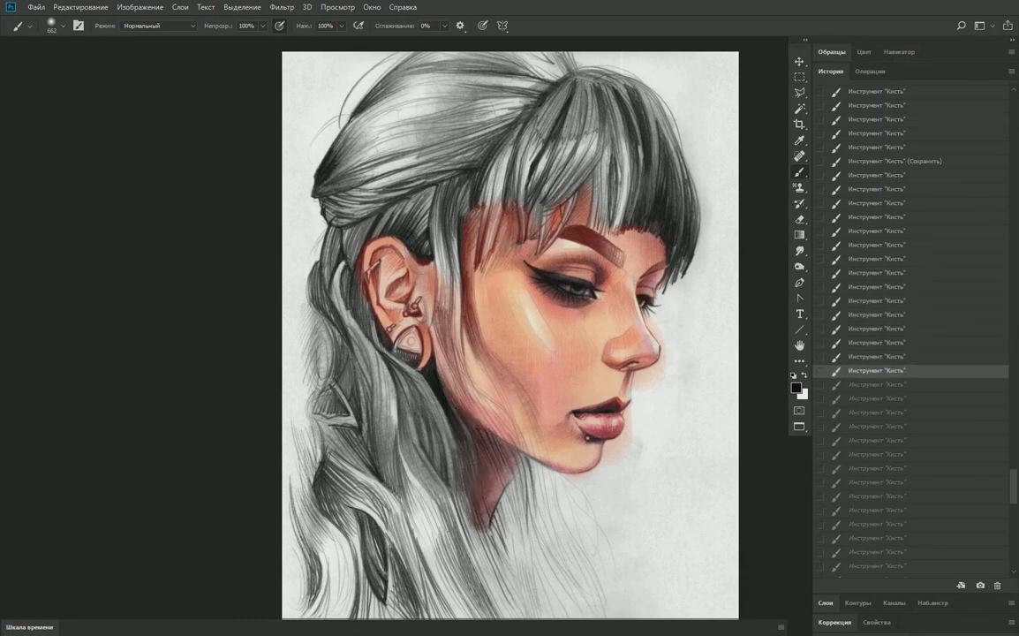
{"action": "key", "text": "ctrl+shift+z"}
{"action": "key", "text": "ctrl+shift+z"}
{"action": "key", "text": "ctrl+shift+z"}
{"action": "key", "text": "ctrl+shift+z"}
{"action": "key", "text": "ctrl+shift+z"}
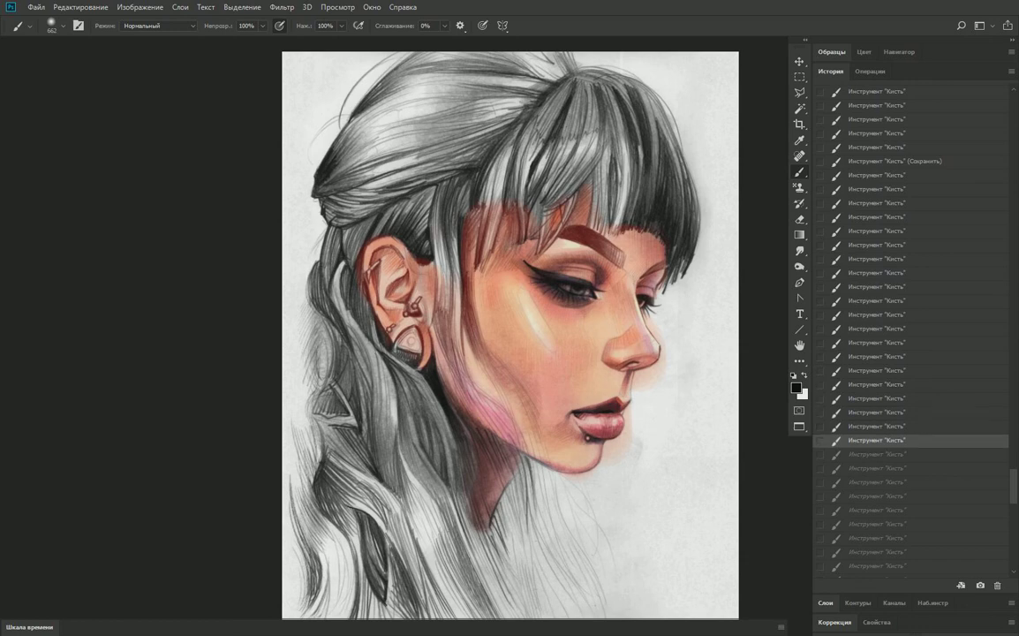
{"action": "key", "text": "ctrl+shift+z"}
Restore the purple hair strokes and the blue background around the hair.
{"action": "key", "text": "ctrl+shift+z"}
{"action": "key", "text": "ctrl+shift+z"}
{"action": "key", "text": "ctrl+shift+z"}
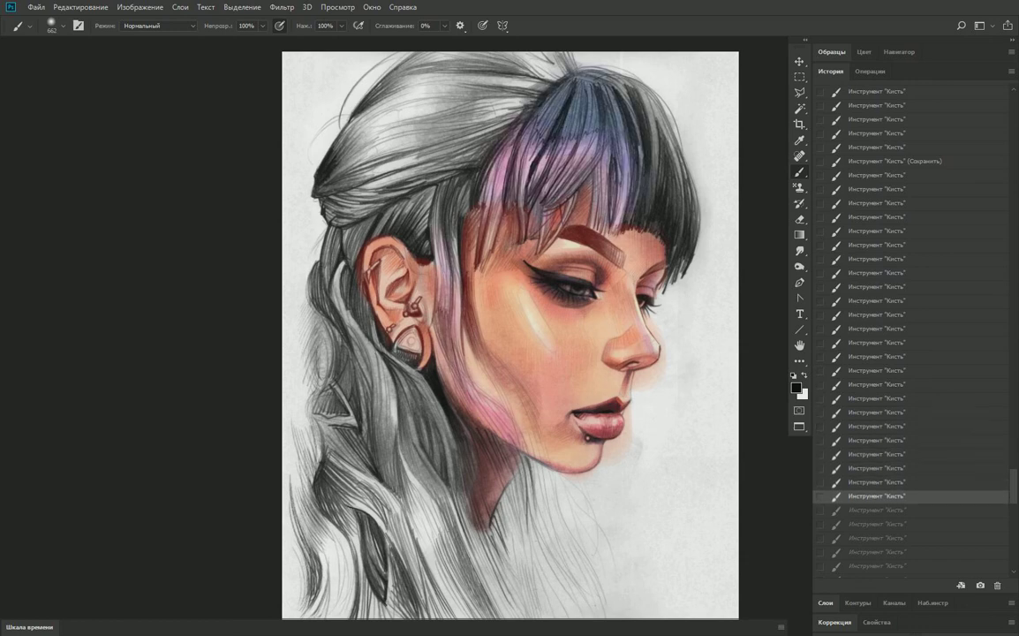
{"action": "key", "text": "ctrl+shift+z"}
{"action": "key", "text": "ctrl+shift+z"}
{"action": "key", "text": "ctrl+shift+z"}
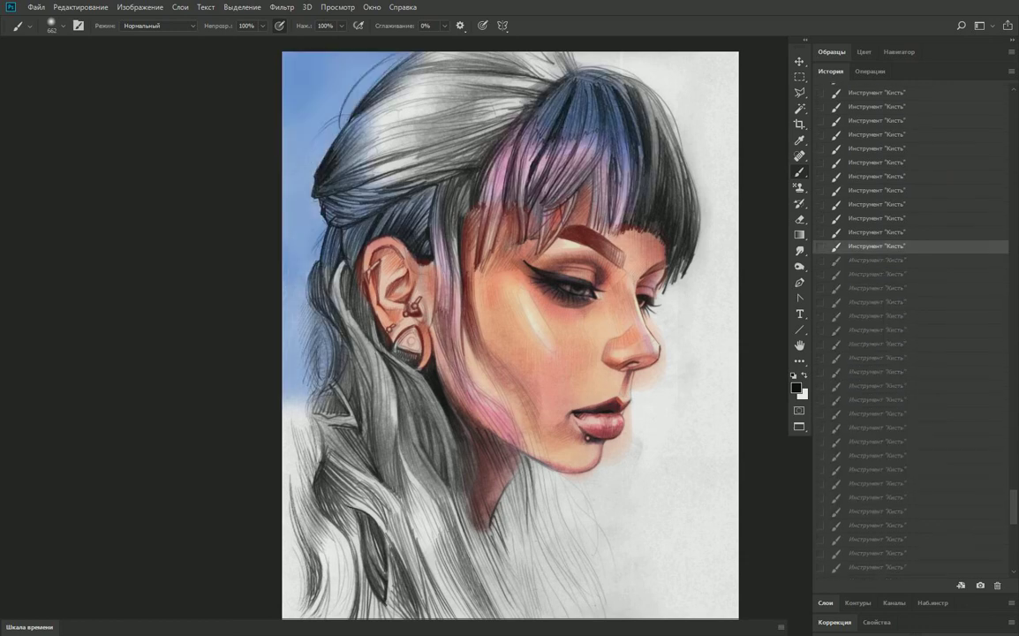
{"action": "key", "text": "ctrl+shift+z"}
{"action": "key", "text": "ctrl+shift+z"}
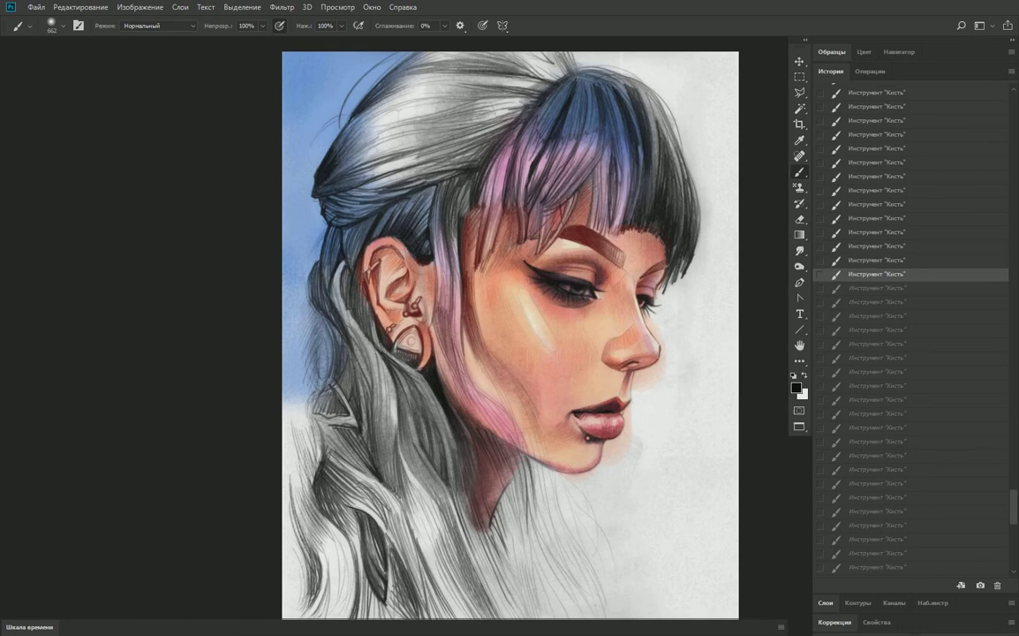
{"action": "key", "text": "ctrl+shift+z"}
{"action": "key", "text": "ctrl+shift+z"}
{"action": "key", "text": "ctrl+shift+z"}
{"action": "key", "text": "ctrl+shift+z"}
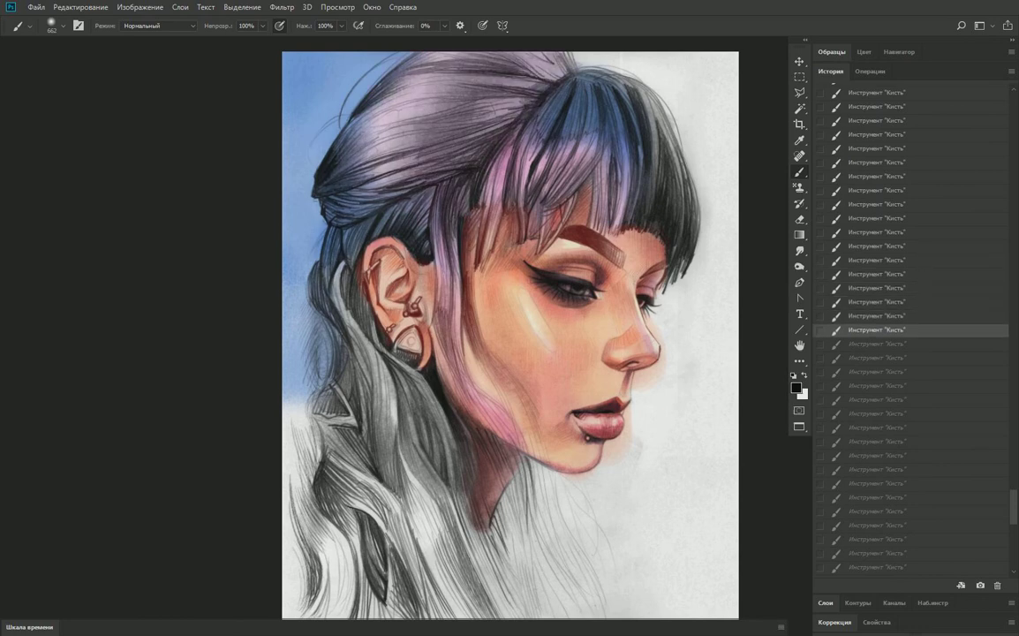
{"action": "key", "text": "ctrl+shift+z"}
{"action": "key", "text": "ctrl+shift+z"}
{"action": "key", "text": "ctrl+shift+z"}
{"action": "key", "text": "ctrl+shift+z"}
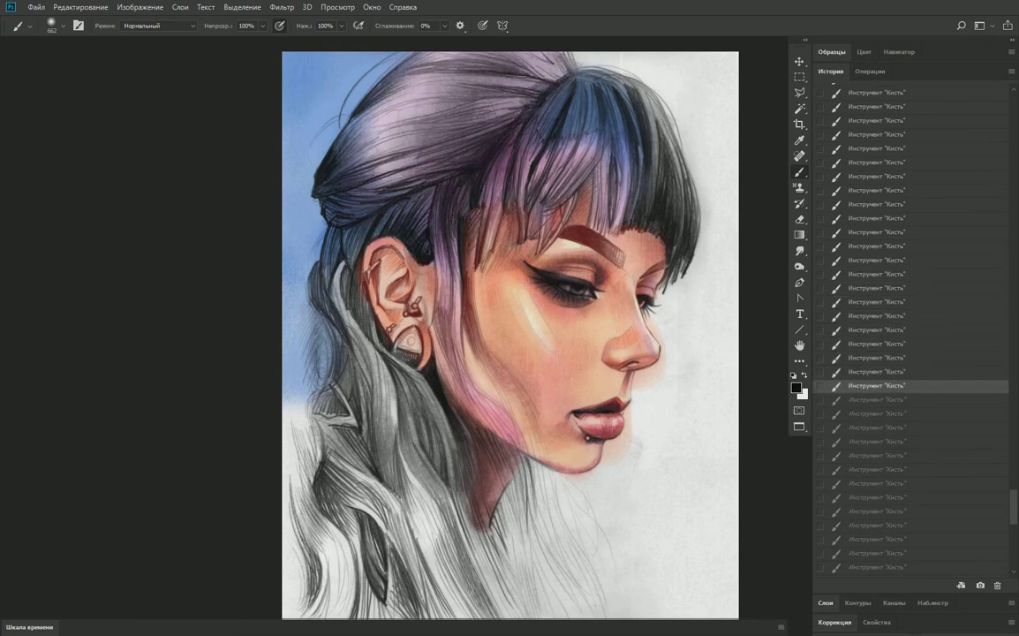
{"action": "key", "text": "ctrl+shift+z"}
Restore the purple and lavender lower-left hair strokes and the cyan wash on the neck.
{"action": "key", "text": "ctrl+shift+z"}
{"action": "key", "text": "ctrl+shift+z"}
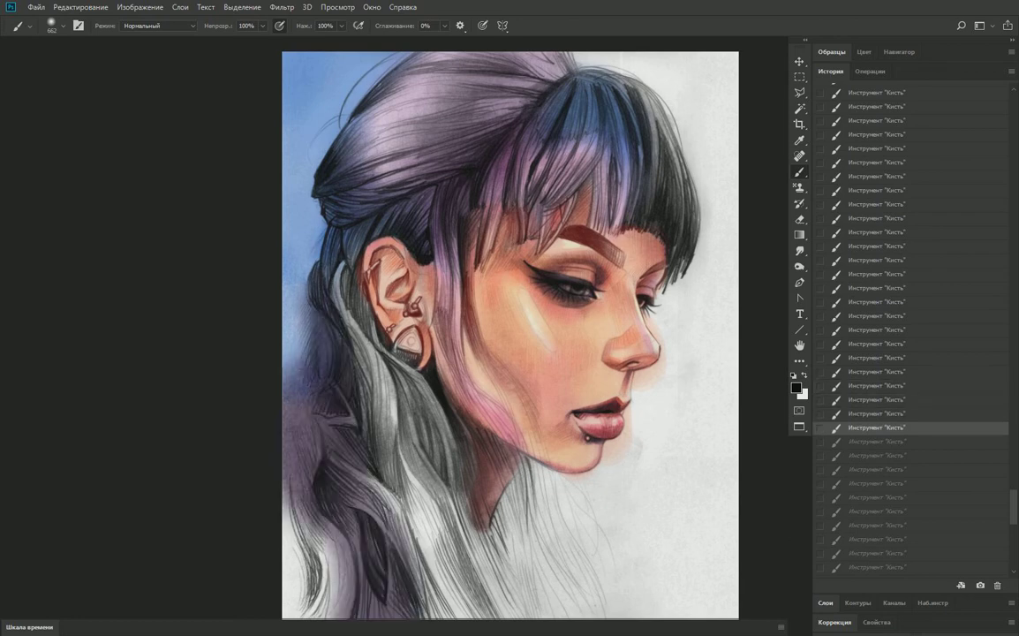
{"action": "key", "text": "ctrl+shift+z"}
{"action": "key", "text": "ctrl+shift+z"}
{"action": "key", "text": "ctrl+shift+z"}
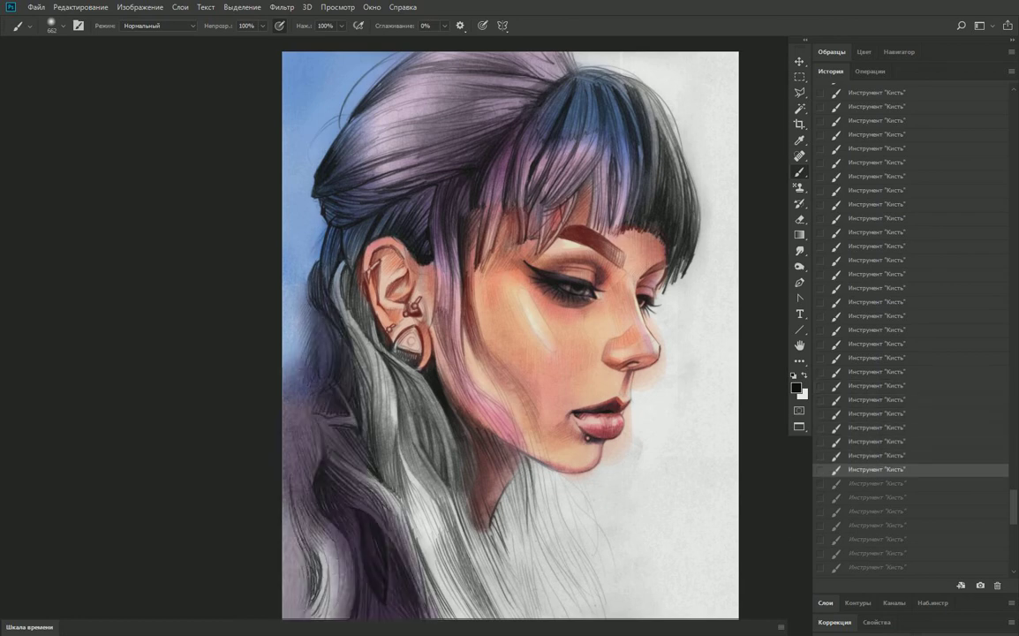
{"action": "key", "text": "ctrl+shift+z"}
{"action": "key", "text": "ctrl+shift+z"}
{"action": "key", "text": "ctrl+shift+z"}
{"action": "key", "text": "ctrl+shift+z"}
{"action": "key", "text": "ctrl+shift+z"}
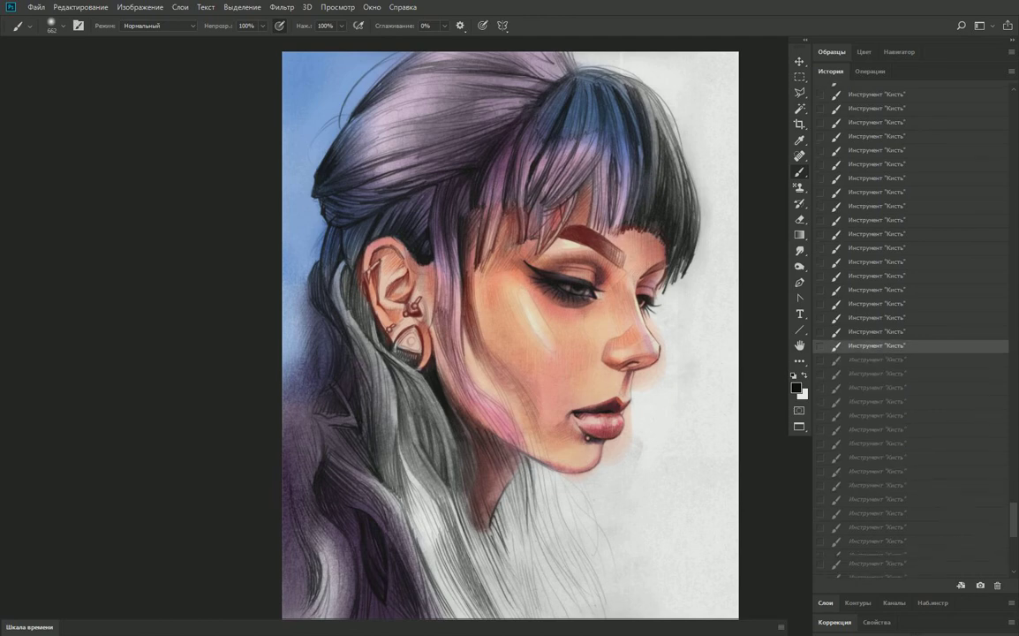
{"action": "key", "text": "ctrl+shift+z"}
{"action": "key", "text": "ctrl+shift+z"}
{"action": "key", "text": "ctrl+shift+z"}
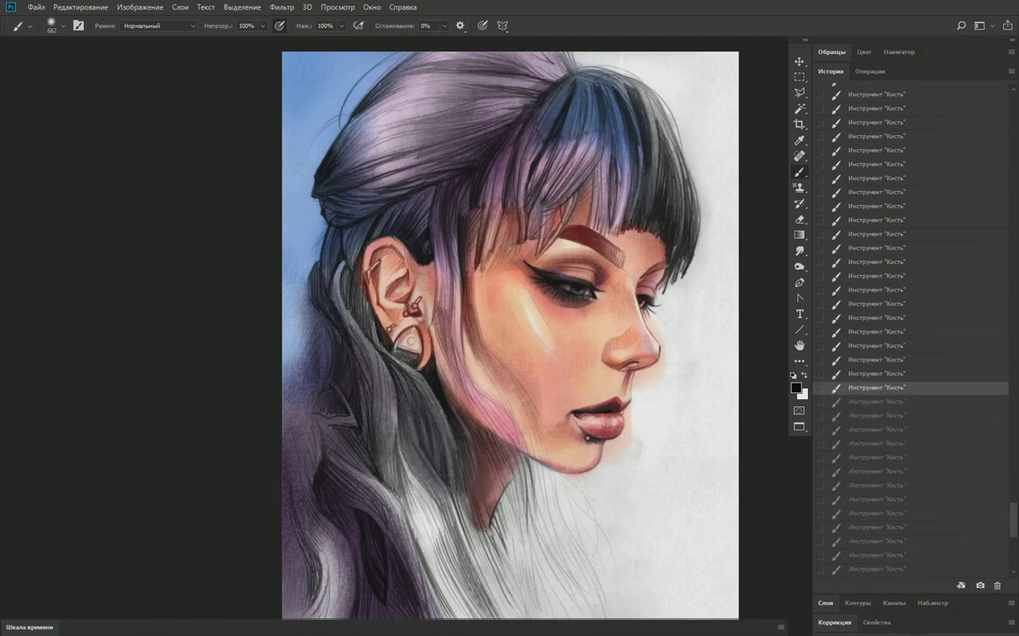
{"action": "key", "text": "ctrl+shift+z"}
{"action": "key", "text": "ctrl+shift+z"}
{"action": "key", "text": "ctrl+shift+z"}
{"action": "key", "text": "ctrl+shift+z"}
{"action": "key", "text": "ctrl+shift+z"}
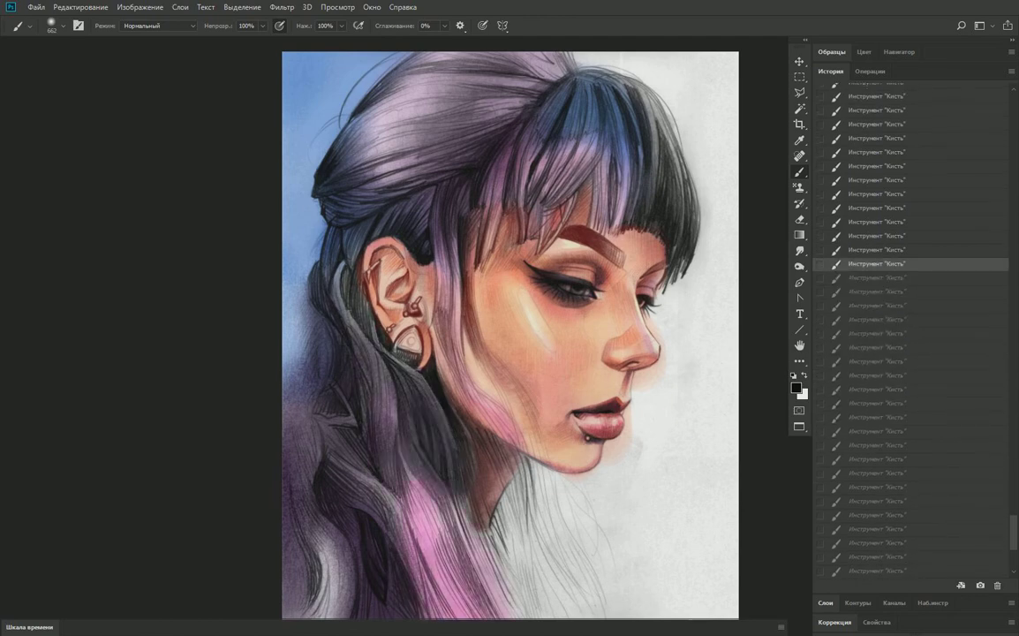
{"action": "key", "text": "ctrl+shift+z"}
{"action": "key", "text": "ctrl+shift+z"}
{"action": "key", "text": "ctrl+shift+z"}
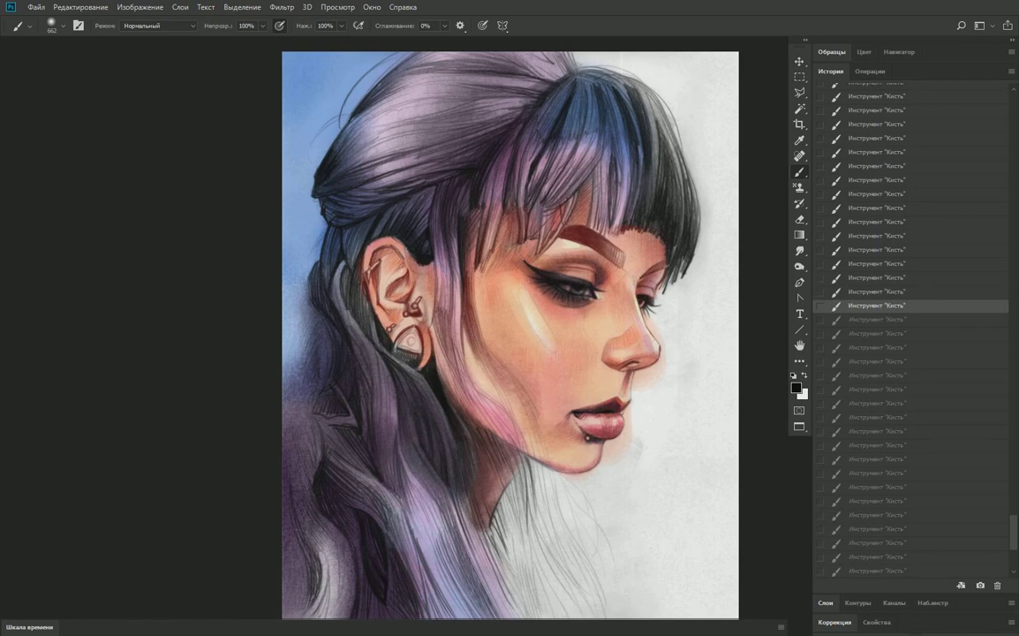
{"action": "key", "text": "ctrl+shift+z"}
{"action": "key", "text": "ctrl+shift+z"}
{"action": "key", "text": "ctrl+shift+z"}
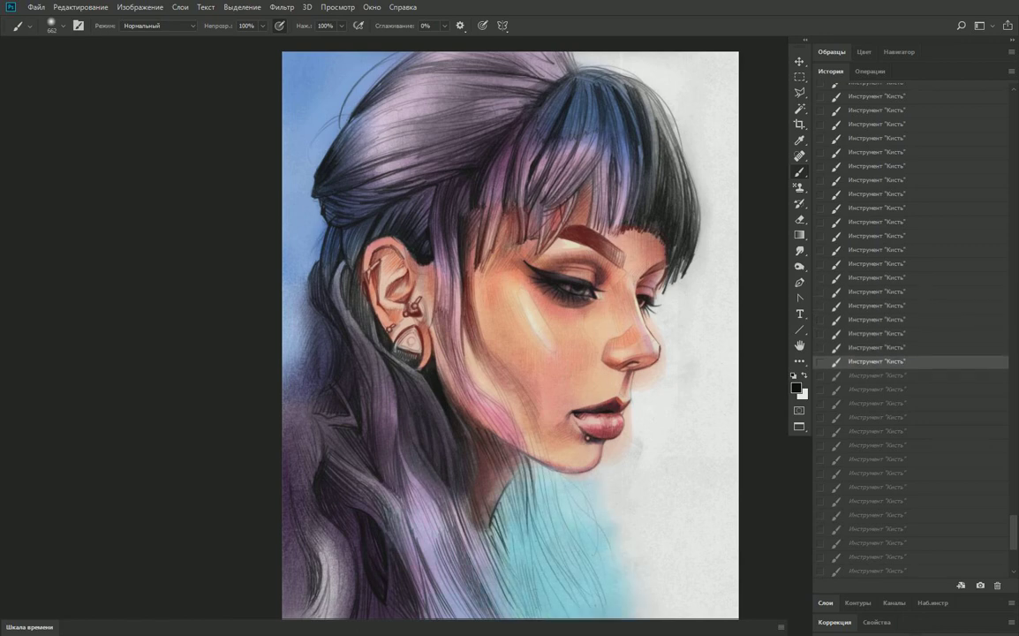
{"action": "key", "text": "ctrl+shift+z"}
Redo the strokes darkening the upper-right background.
{"action": "key", "text": "ctrl+shift+z"}
{"action": "key", "text": "ctrl+shift+z"}
{"action": "key", "text": "ctrl+shift+z"}
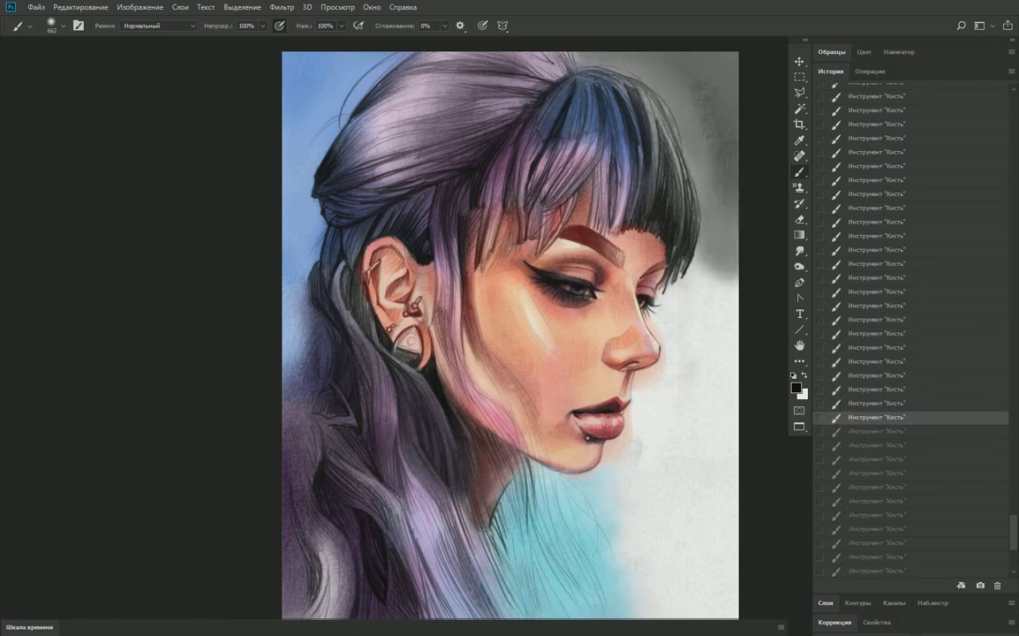
{"action": "key", "text": "ctrl+shift+z"}
{"action": "key", "text": "ctrl+shift+z"}
{"action": "key", "text": "ctrl+shift+z"}
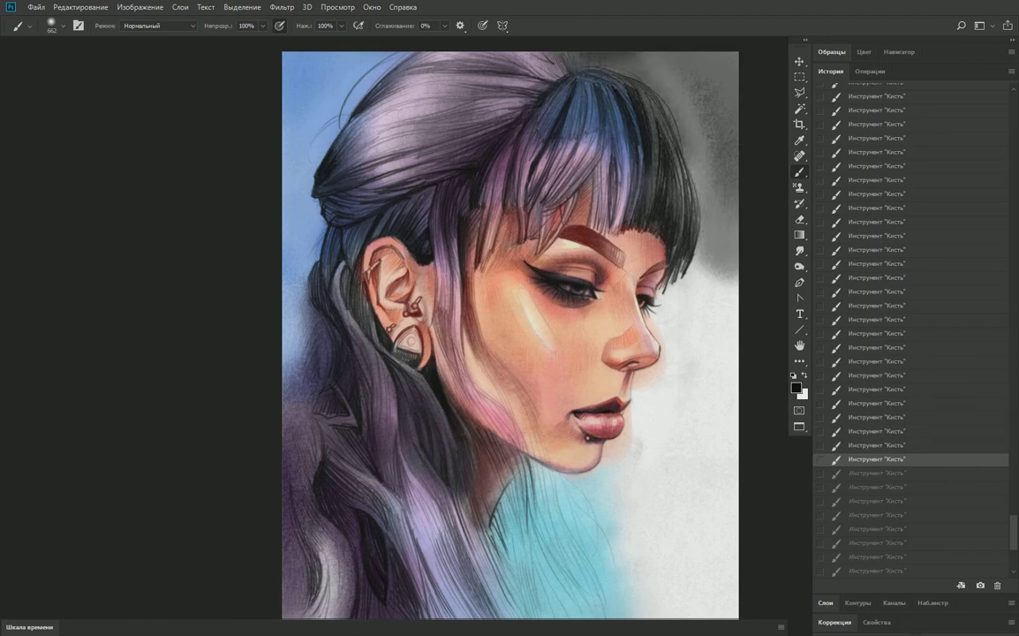
{"action": "key", "text": "ctrl+shift+z"}
{"action": "key", "text": "ctrl+shift+z"}
{"action": "key", "text": "ctrl+shift+z"}
{"action": "key", "text": "ctrl+shift+z"}
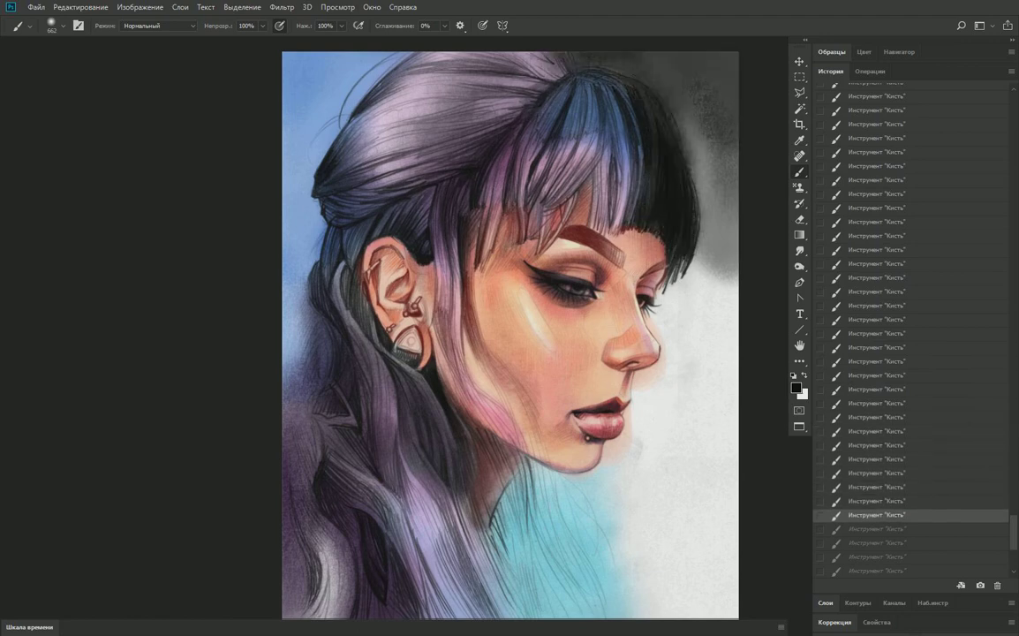
{"action": "key", "text": "ctrl+shift+z"}
{"action": "key", "text": "ctrl+shift+z"}
{"action": "key", "text": "ctrl+shift+z"}
{"action": "scroll", "coordinate": [909, 353], "scroll_direction": "down", "scroll_amount": 3}
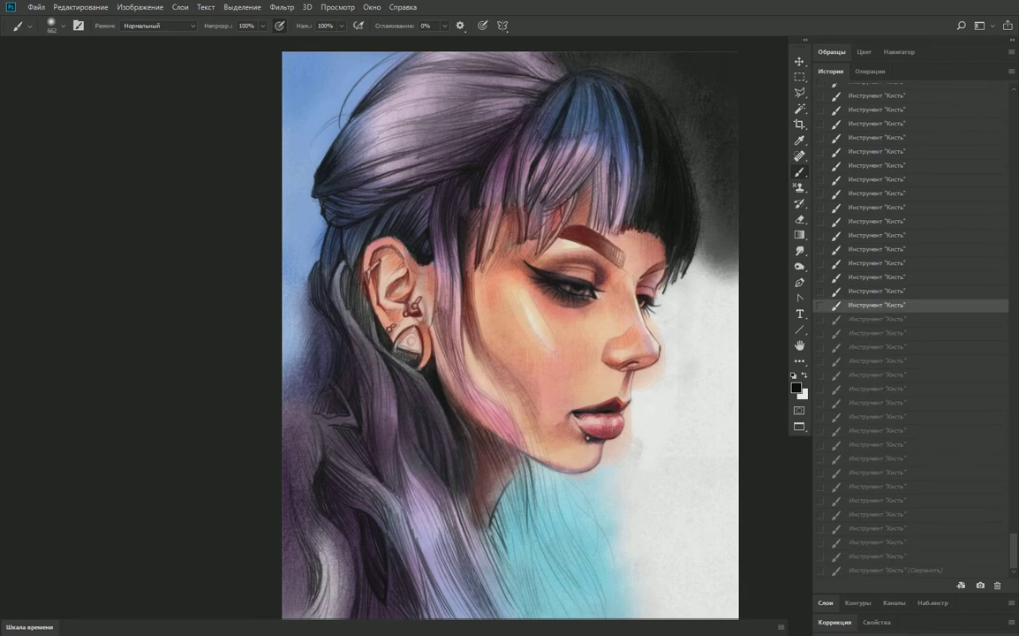
{"action": "key", "text": "ctrl+shift+z"}
{"action": "key", "text": "ctrl+shift+z"}
{"action": "key", "text": "ctrl+shift+z"}
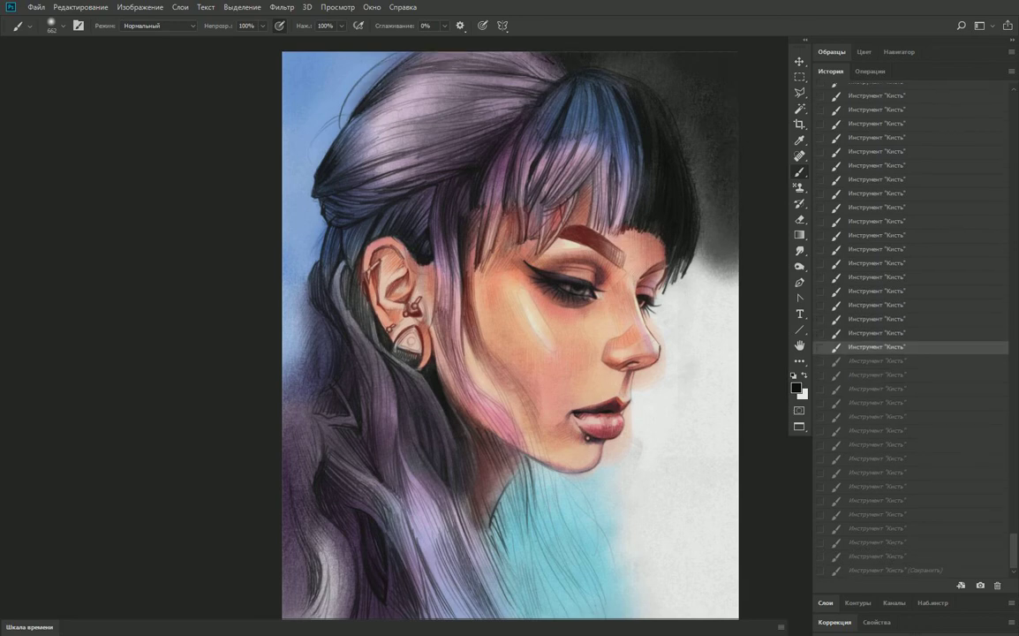
{"action": "key", "text": "ctrl+shift+z"}
Redo the darker lower hair and deep teal clothing shadow, then exit full-screen and show Bandicam.
{"action": "key", "text": "ctrl+shift+z"}
{"action": "key", "text": "ctrl+shift+z"}
{"action": "key", "text": "ctrl+shift+z"}
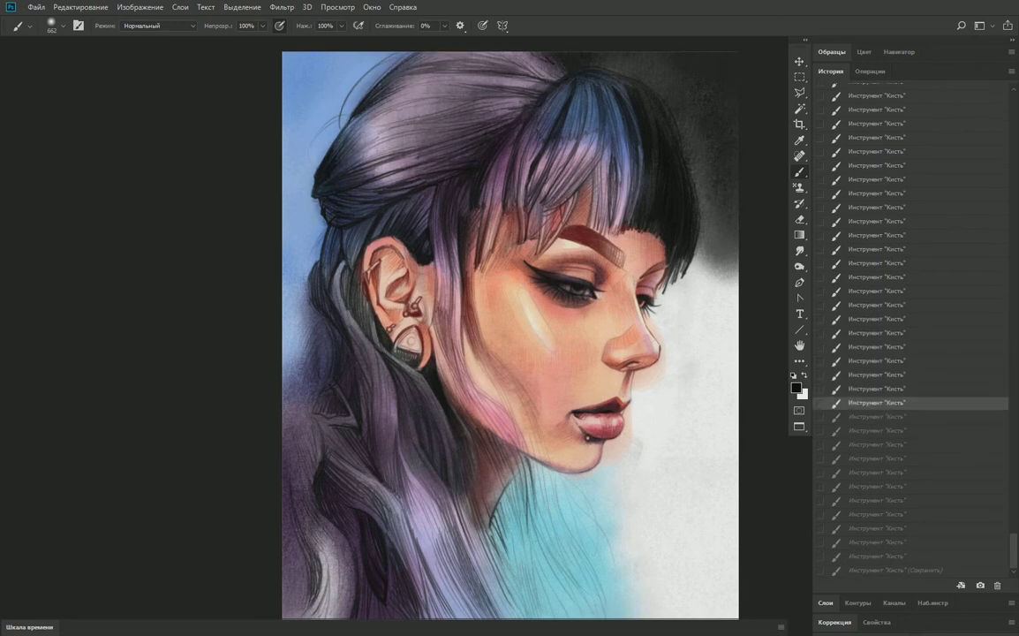
{"action": "key", "text": "ctrl+shift+z"}
{"action": "key", "text": "ctrl+shift+z"}
{"action": "key", "text": "ctrl+shift+z"}
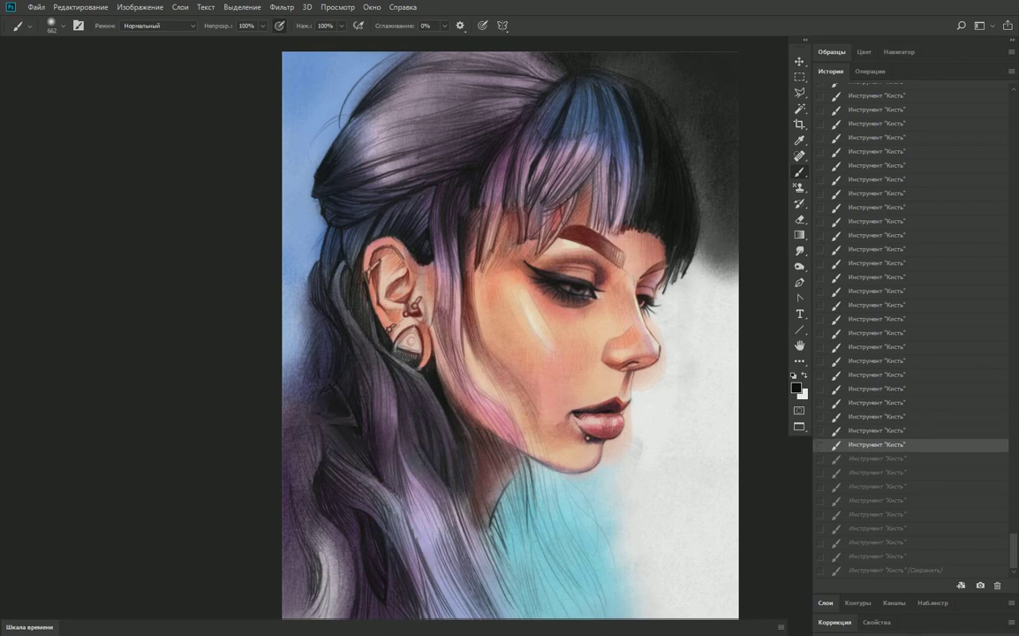
{"action": "key", "text": "ctrl+shift+z"}
{"action": "key", "text": "ctrl+shift+z"}
{"action": "key", "text": "ctrl+shift+z"}
{"action": "key", "text": "ctrl+shift+z"}
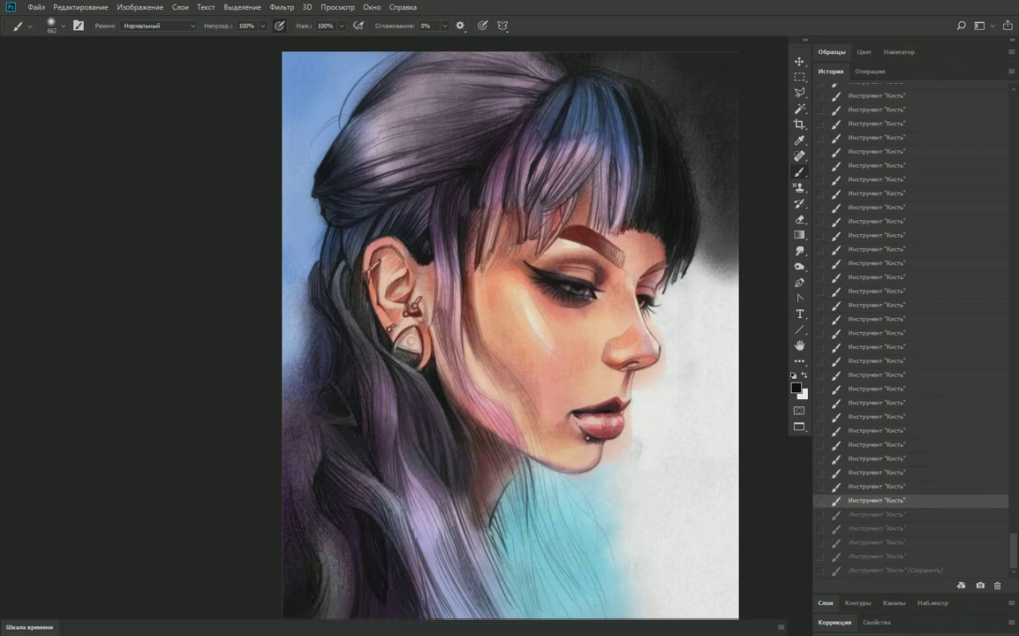
{"action": "key", "text": "ctrl+shift+z"}
{"action": "key", "text": "ctrl+shift+z"}
{"action": "key", "text": "ctrl+shift+z"}
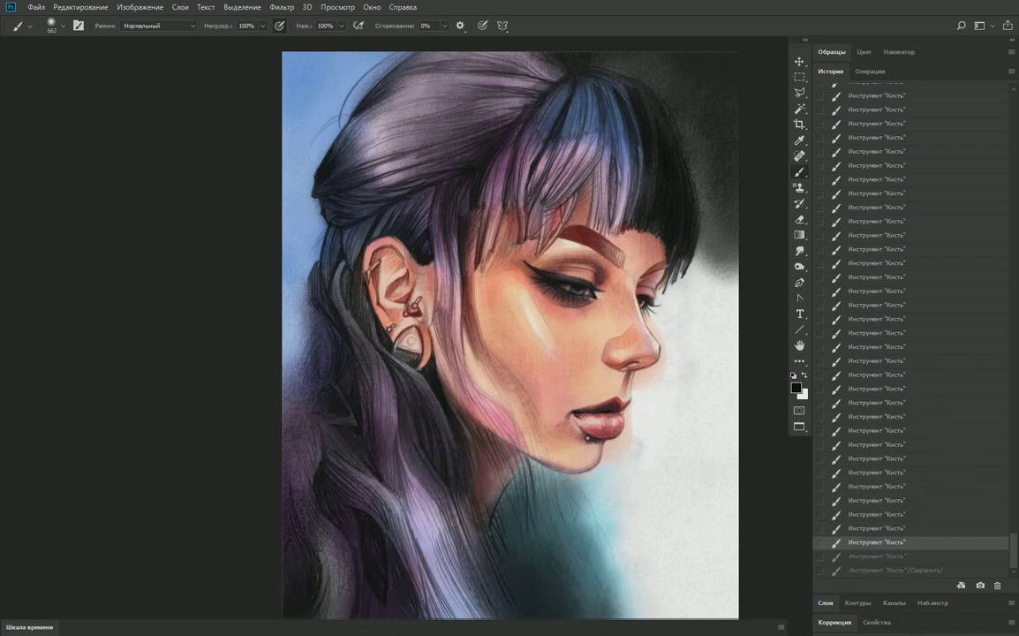
{"action": "key", "text": "ctrl+shift+z"}
{"action": "key", "text": "ctrl+shift+z"}
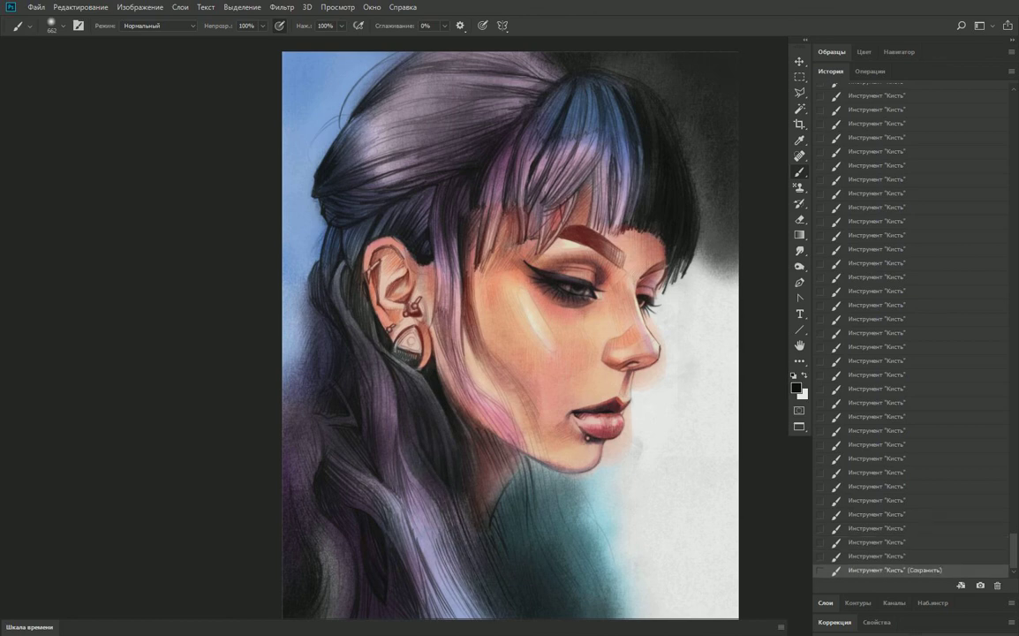
{"action": "key", "text": "f"}
{"action": "key", "text": "f"}
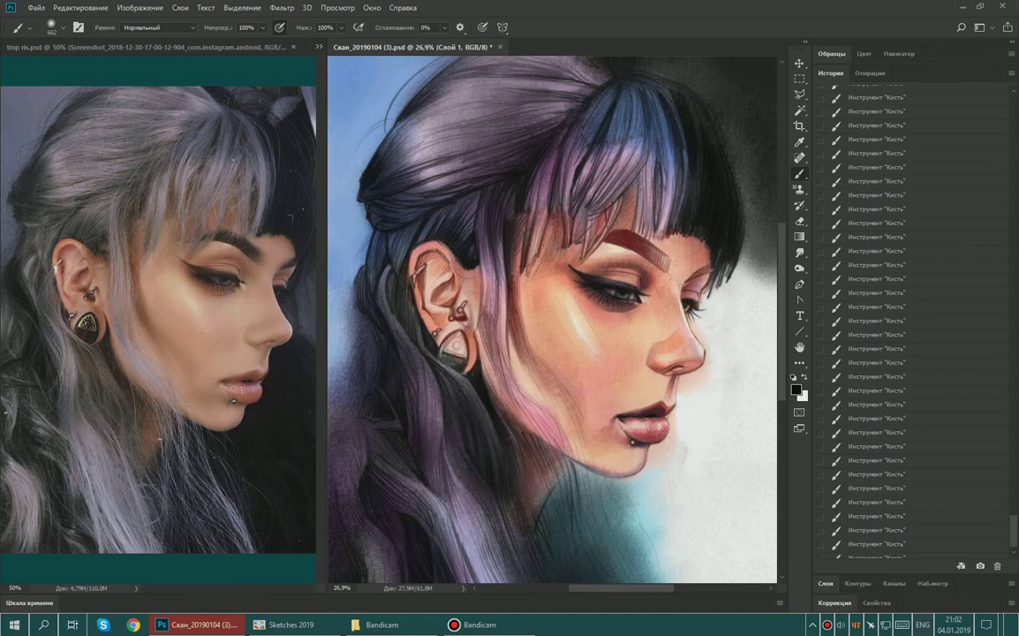
{"action": "left_click", "coordinate": [489, 624]}
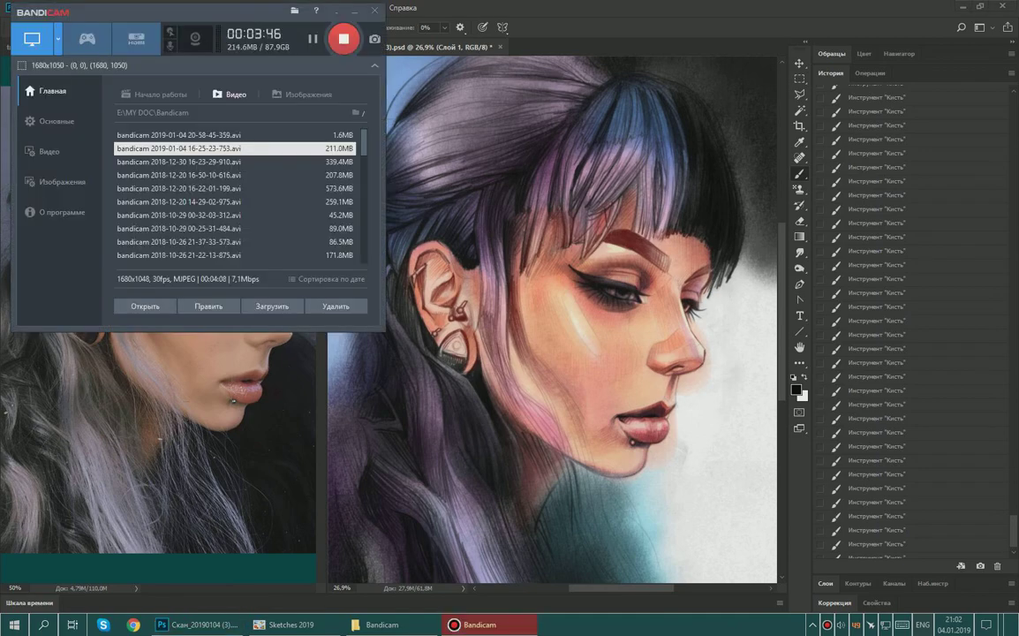